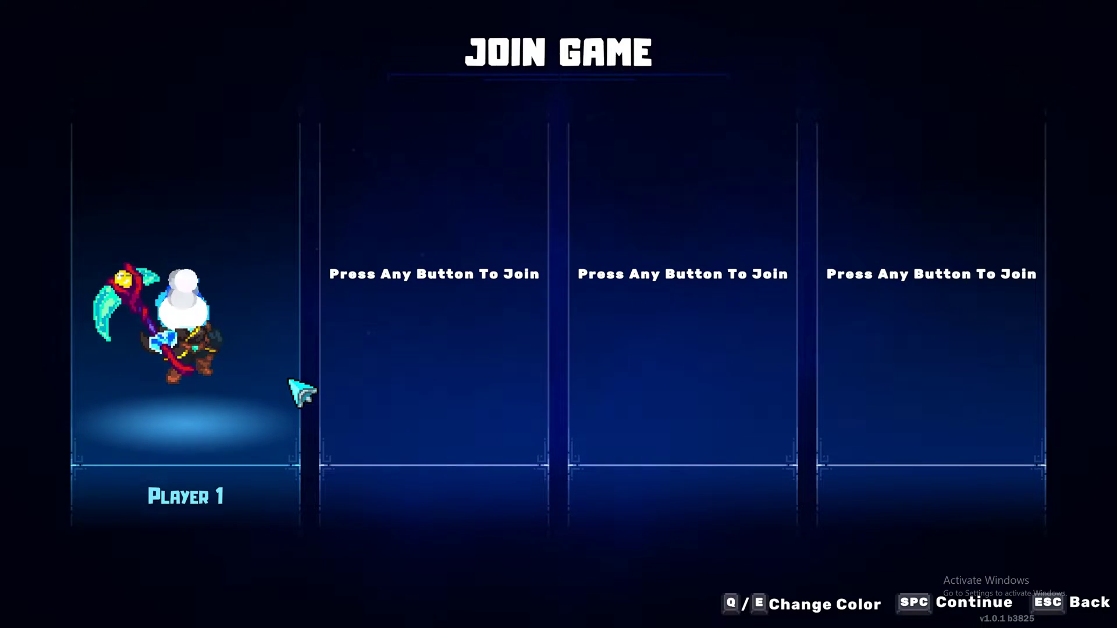
Continue into the game as Player 1 and walk the character to the merchant's relic stall
key(space)
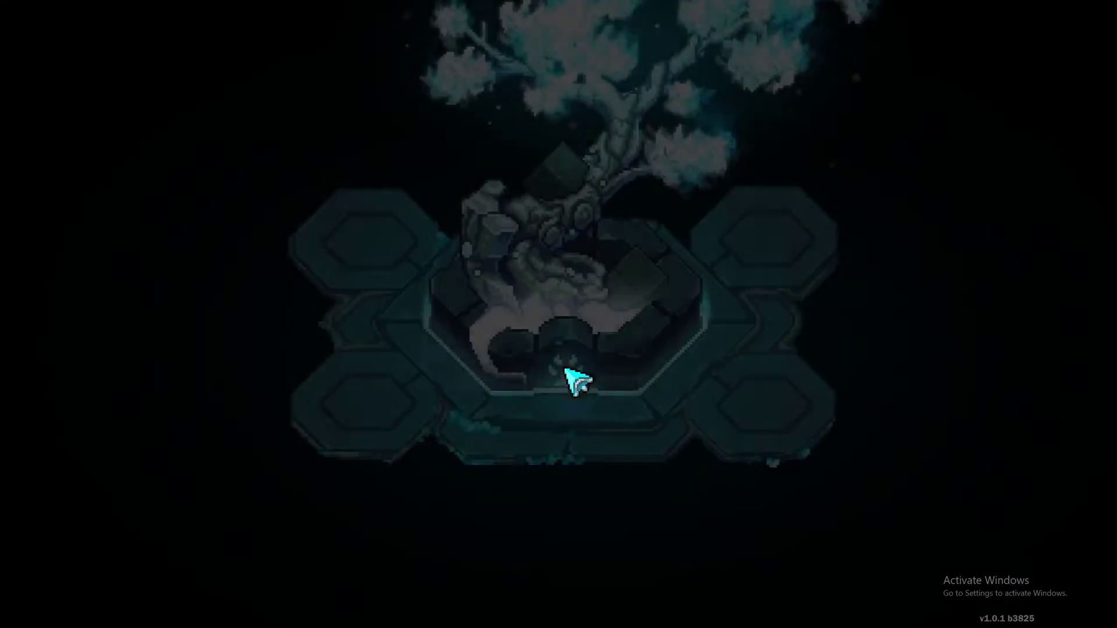
key(w)
key(d)
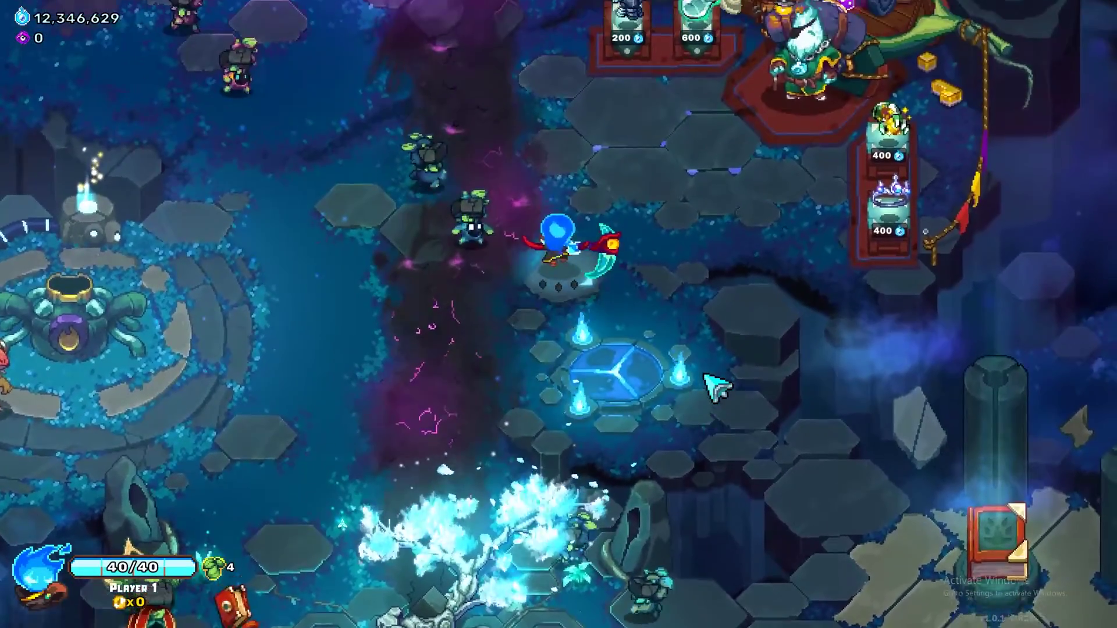
key(w+d)
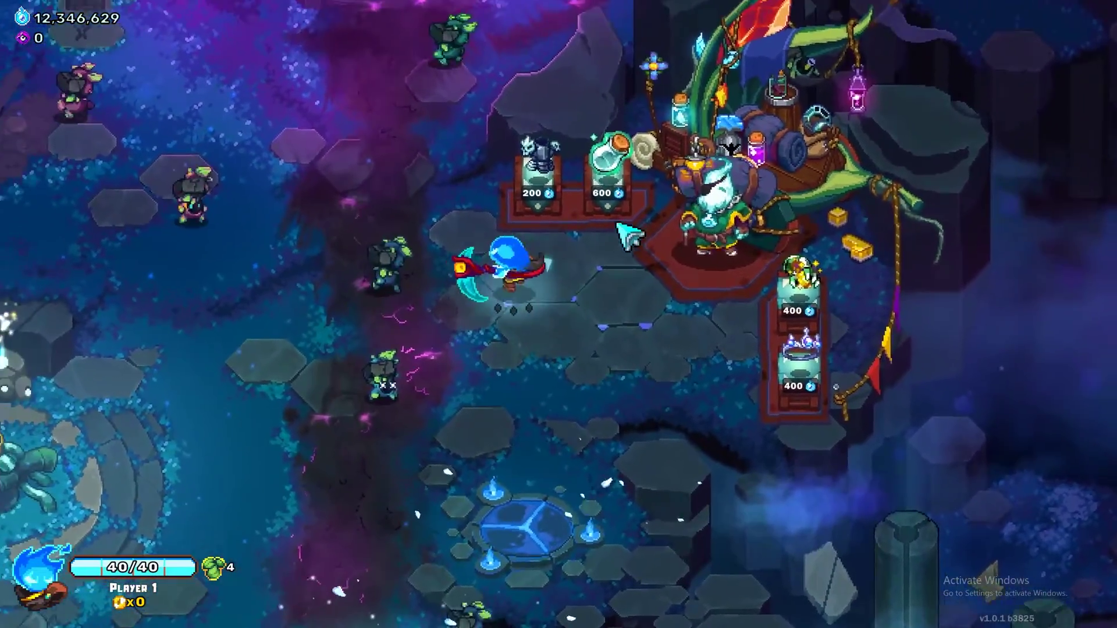
key(w)
key(d)
key(s)
key(a)
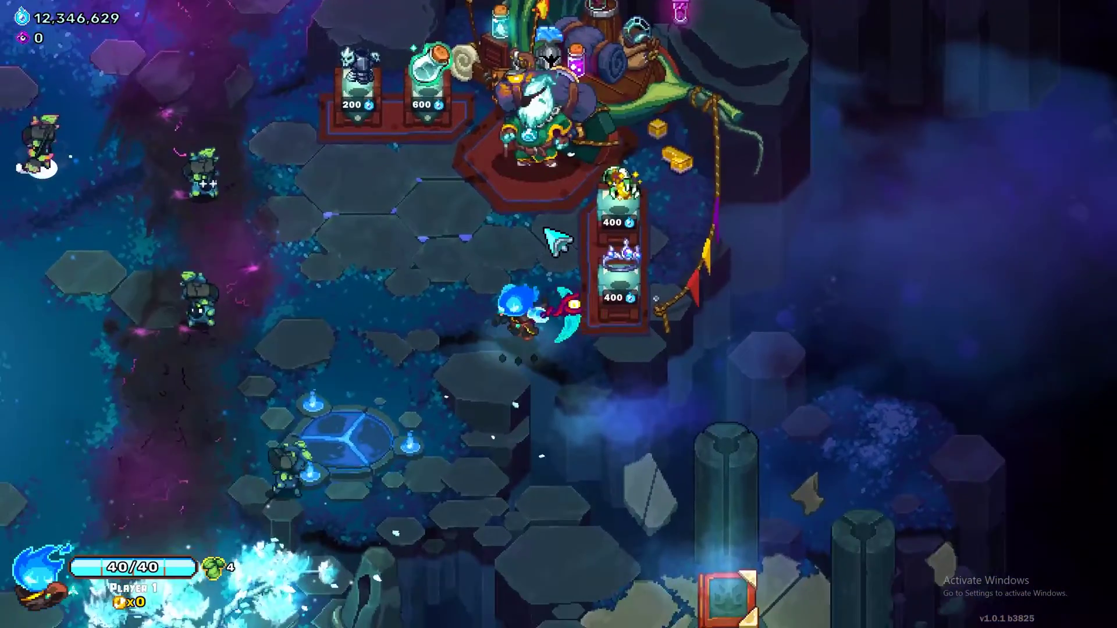
key(w+a)
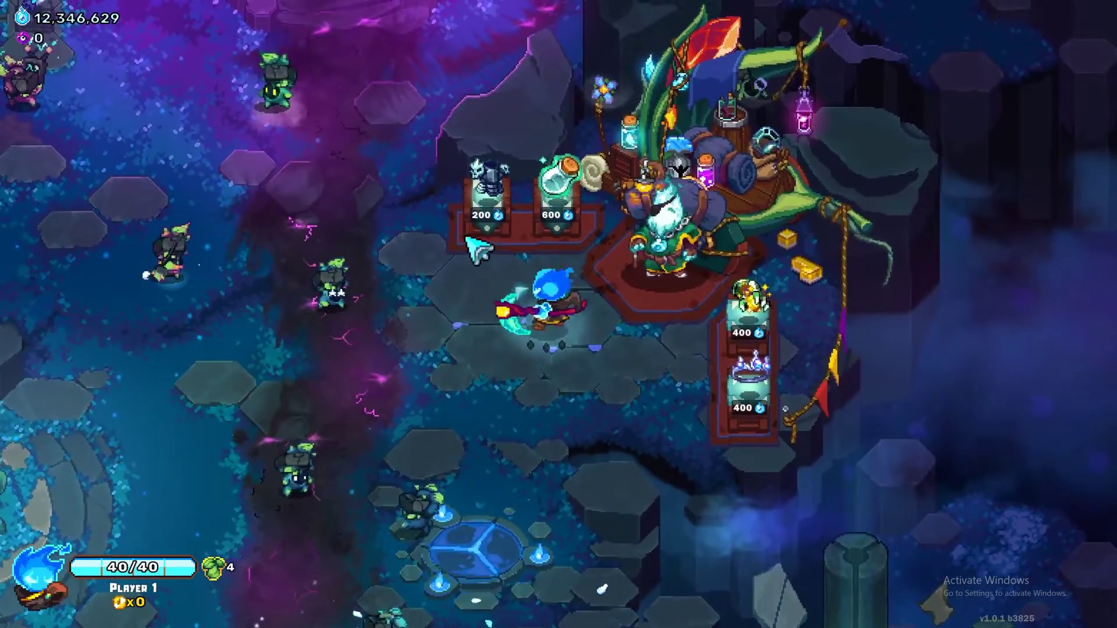
key(a)
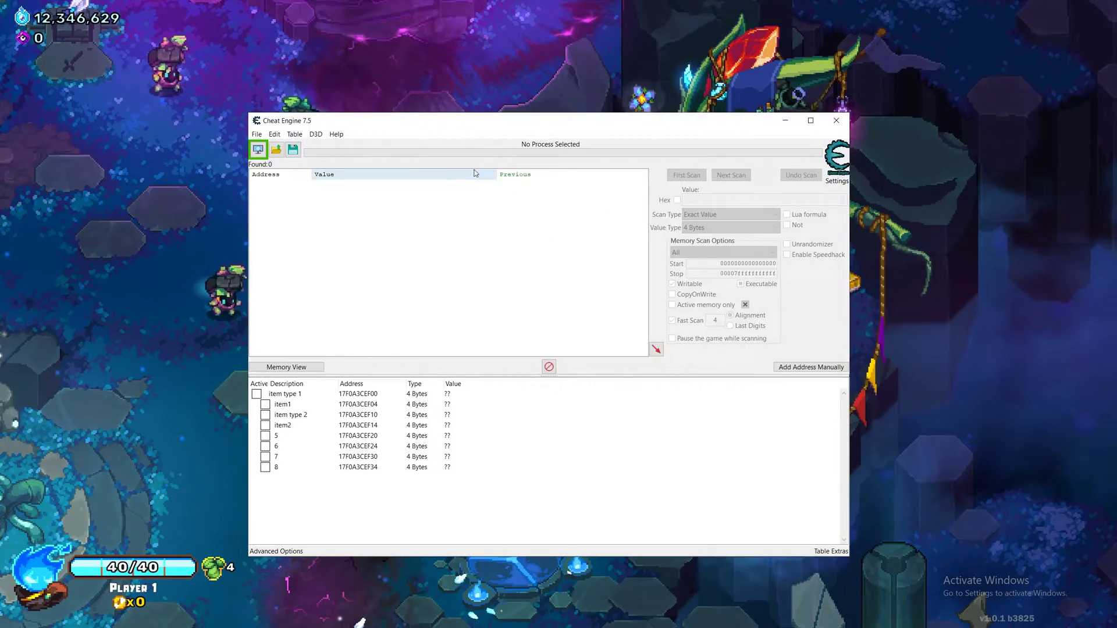
Switch to Cheat Engine, attach it to the EmberKnights process and select the item type 1 entry in the address list
drag(554, 121, 751, 119)
click(456, 148)
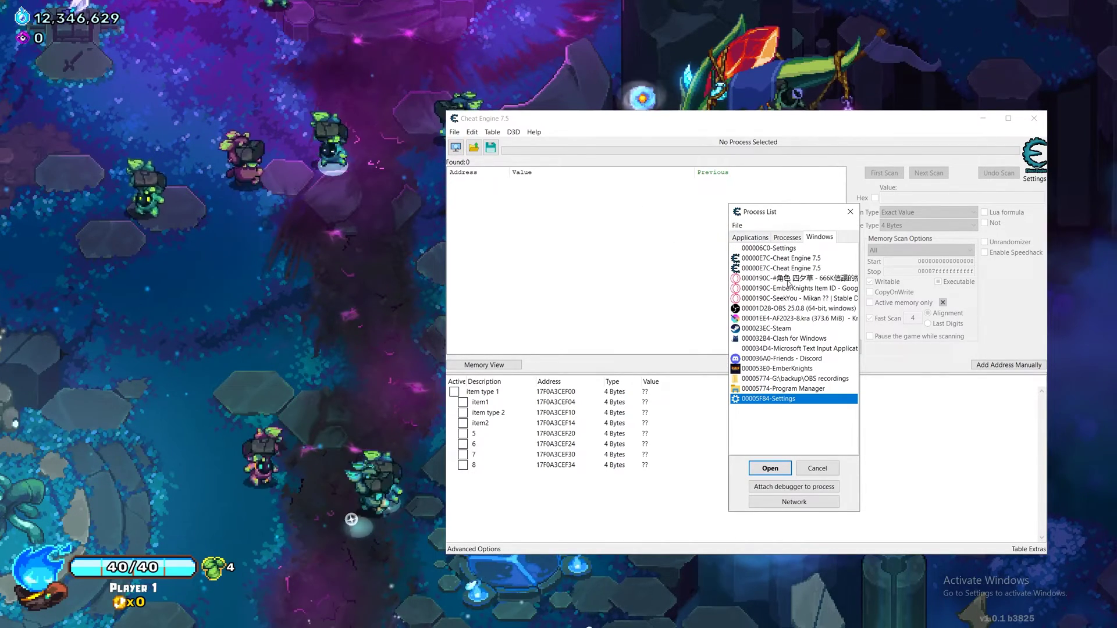
click(780, 368)
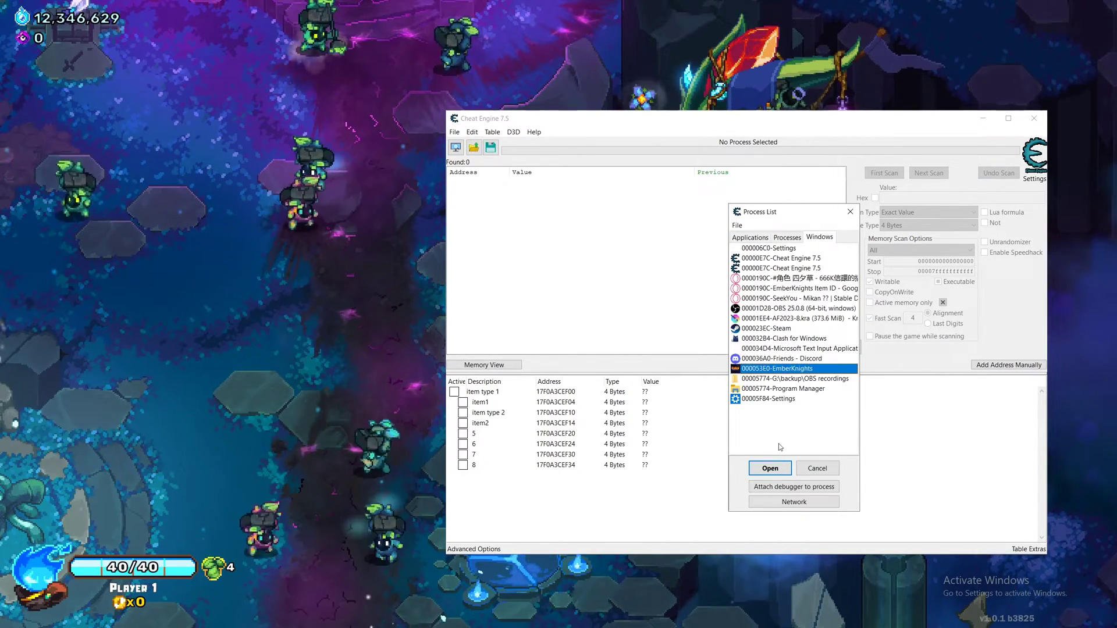
click(770, 468)
click(591, 319)
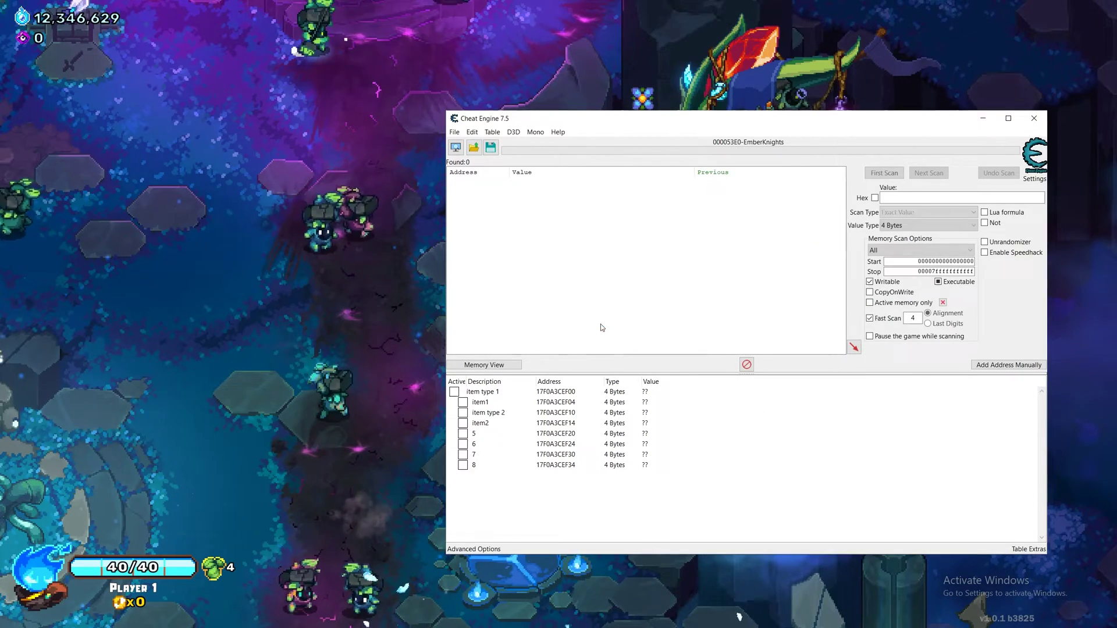
click(644, 394)
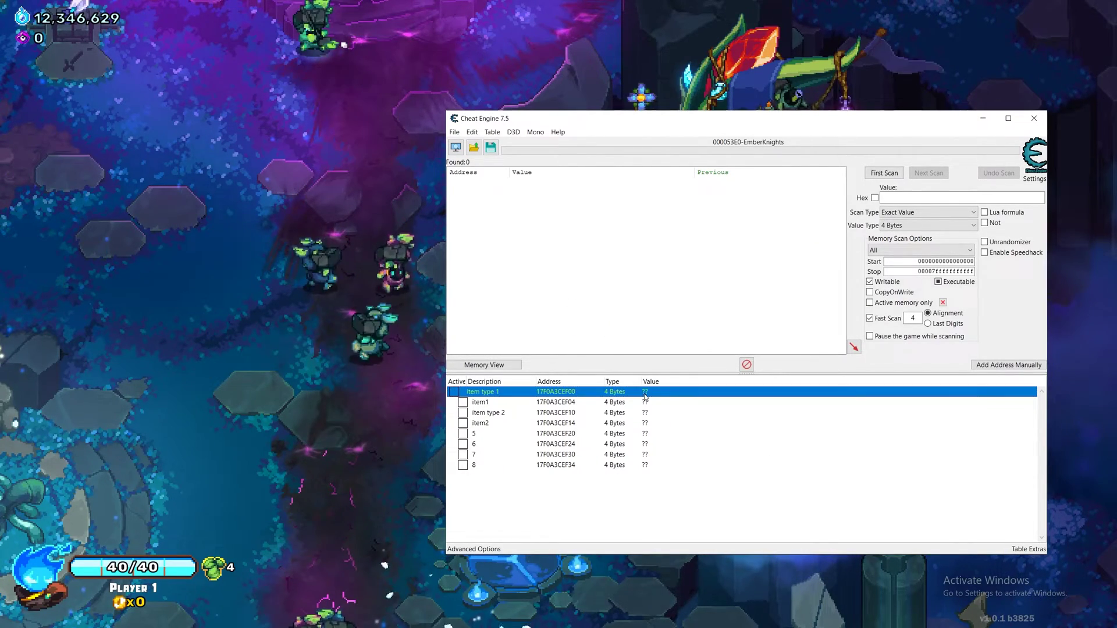
Return to Ember Knights and walk up to the 200-cost item on the merchant's stall to view its details
drag(608, 118, 1064, 138)
key(alt+Tab)
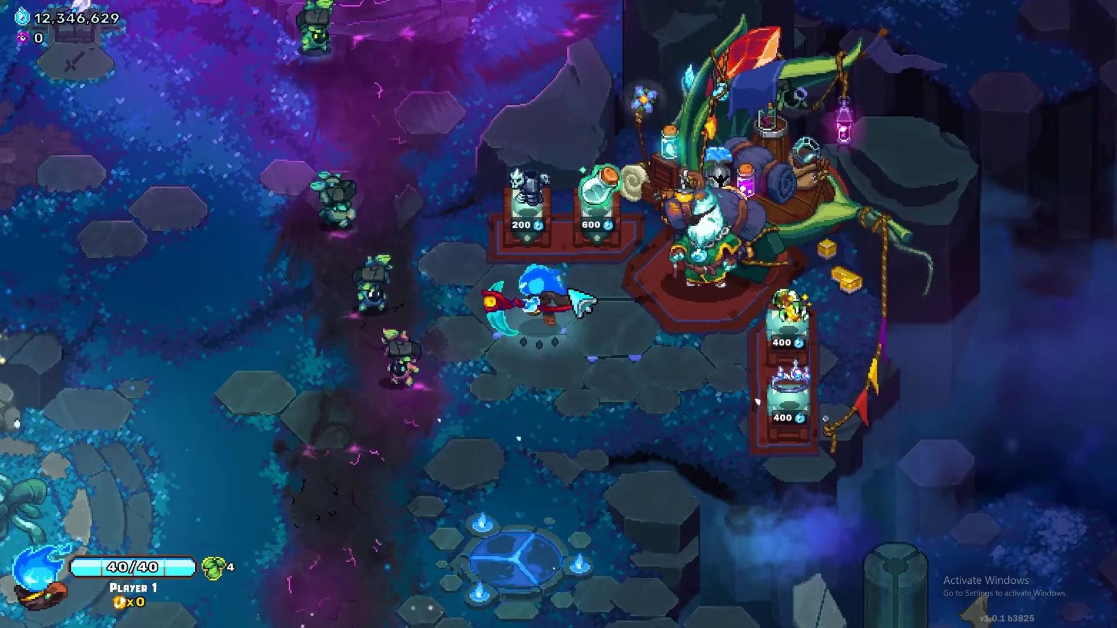
key(w)
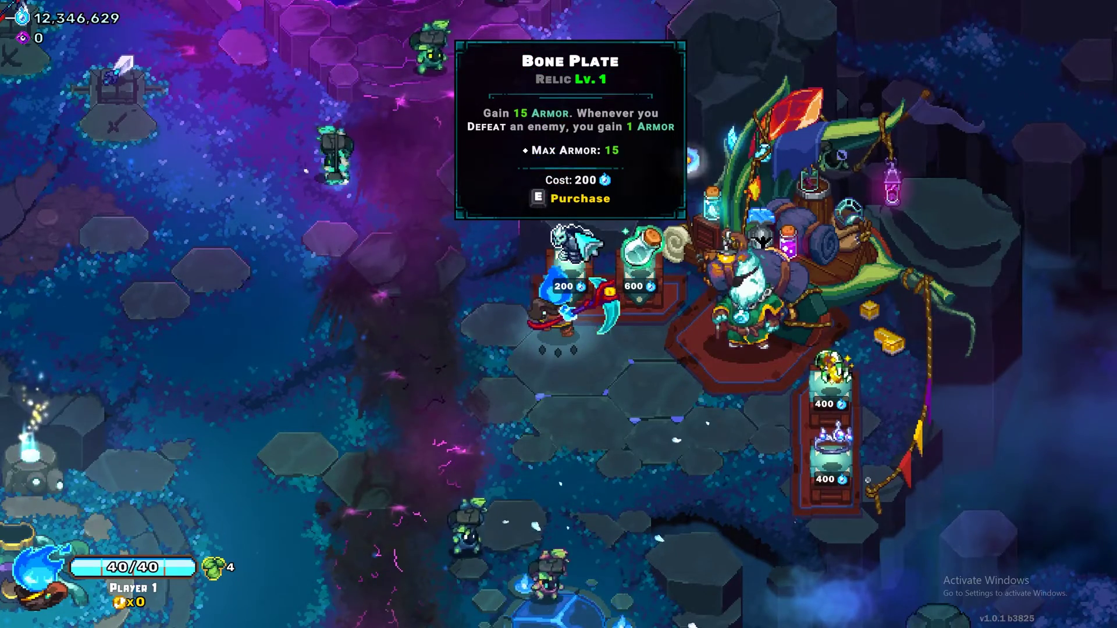
Switch to the EmberKnights Item ID spreadsheet and look up the item ID of bone plate
key(alt+Tab)
key(alt+Tab)
key(alt+Tab)
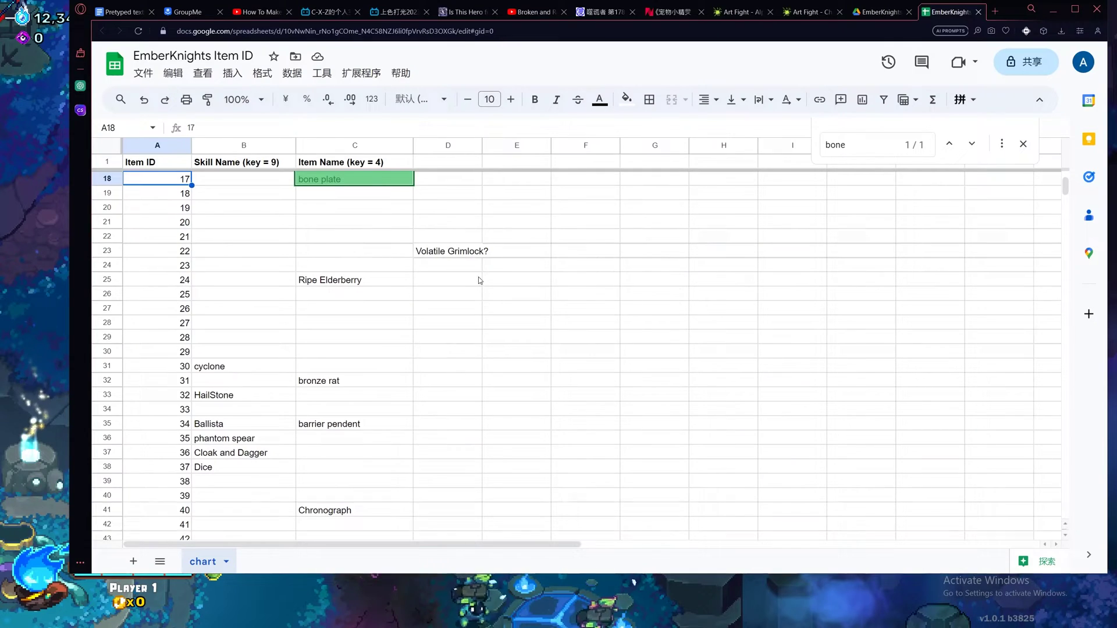
click(463, 234)
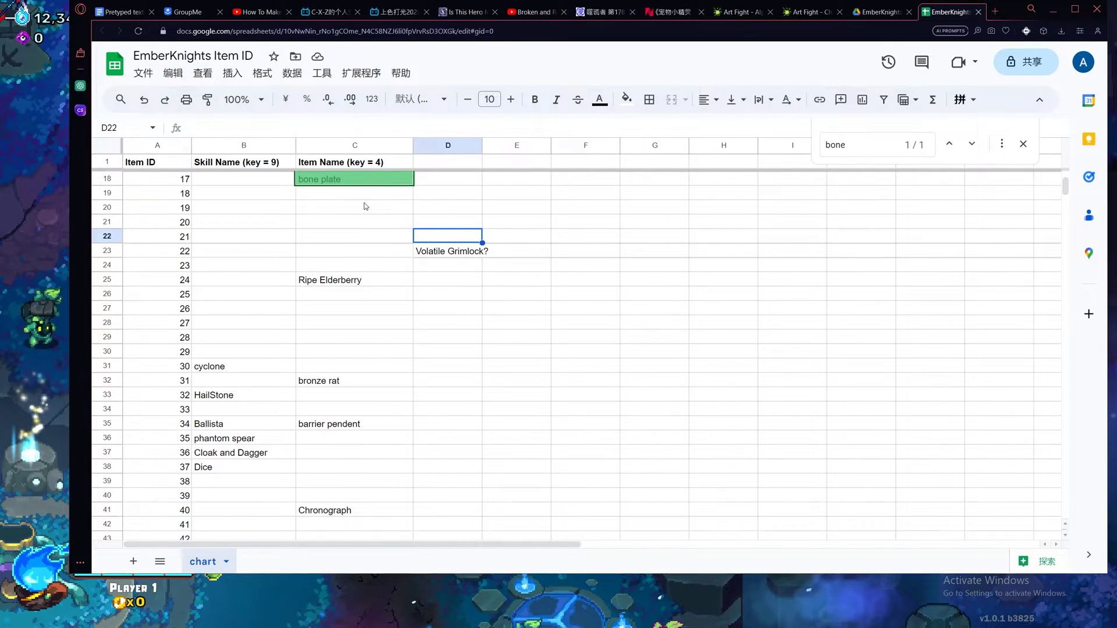
click(367, 208)
scroll(466, 217, up, 1)
click(318, 226)
key(Left)
key(Left)
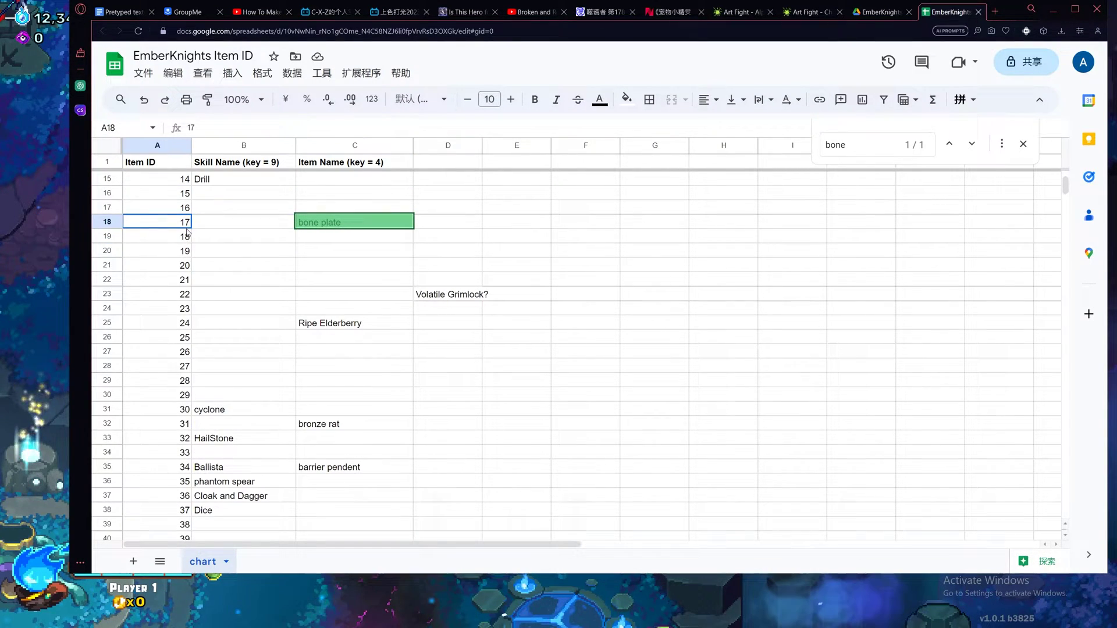
scroll(220, 227, down, 1)
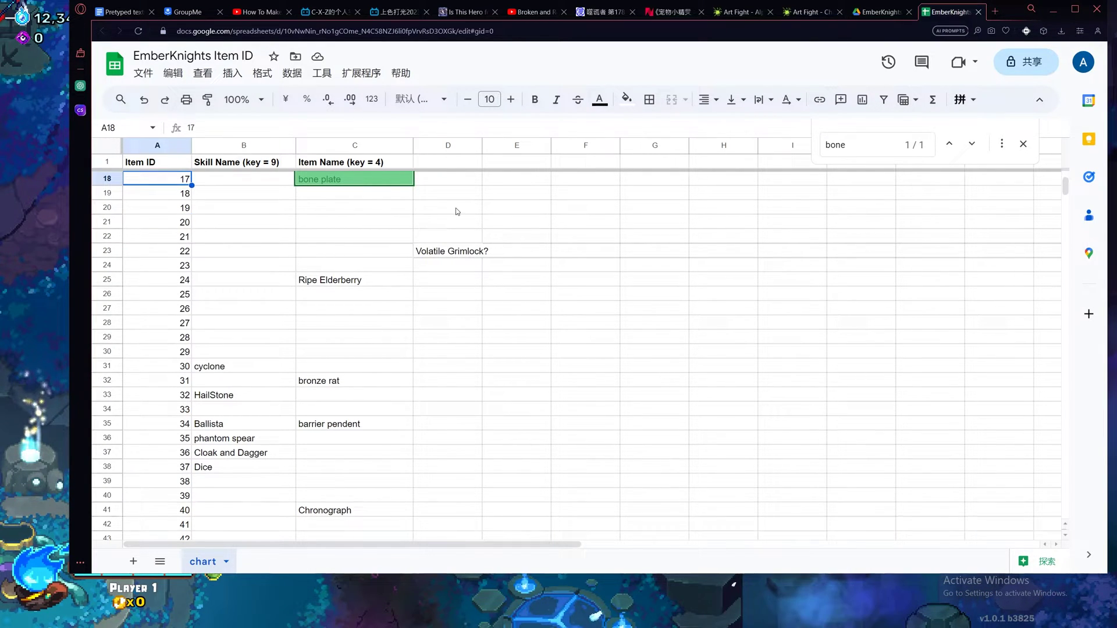
Switch to Cheat Engine and run a first scan for the exact 4-byte value 17
drag(1116, 138, 884, 137)
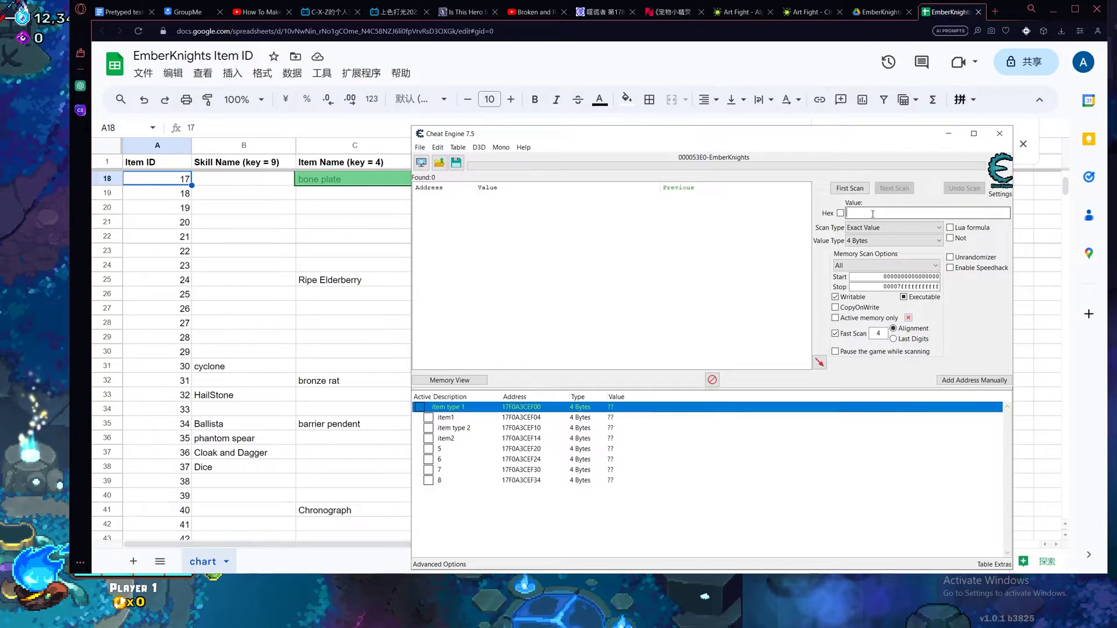
click(855, 190)
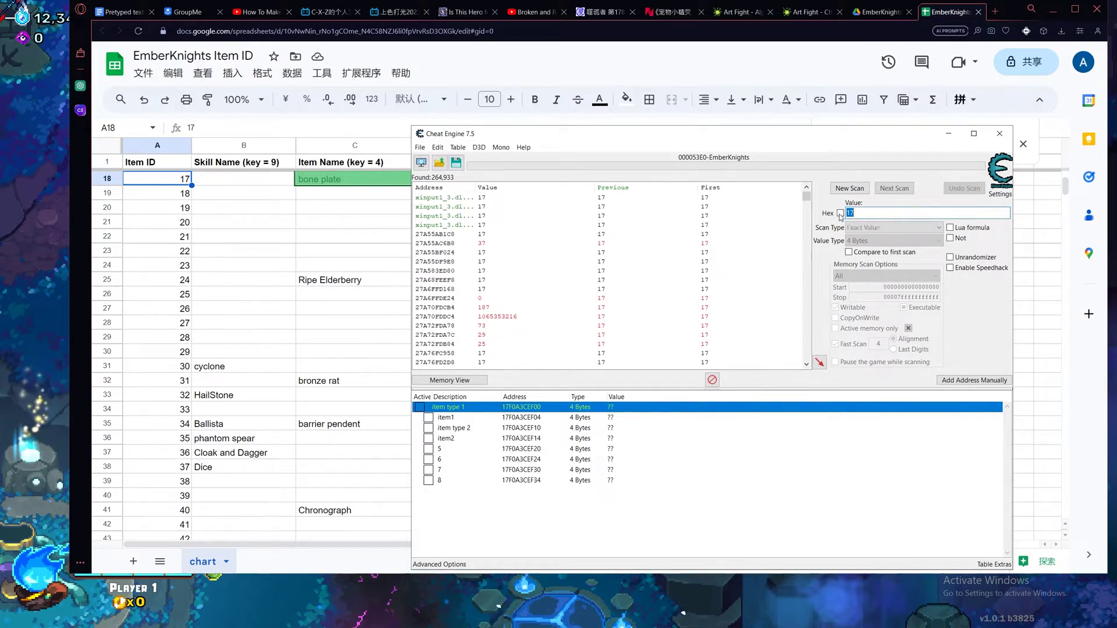
Return to Ember Knights, reroll the merchant's stock and walk up to the Urn of Vengeance relic
click(24, 303)
key(d)
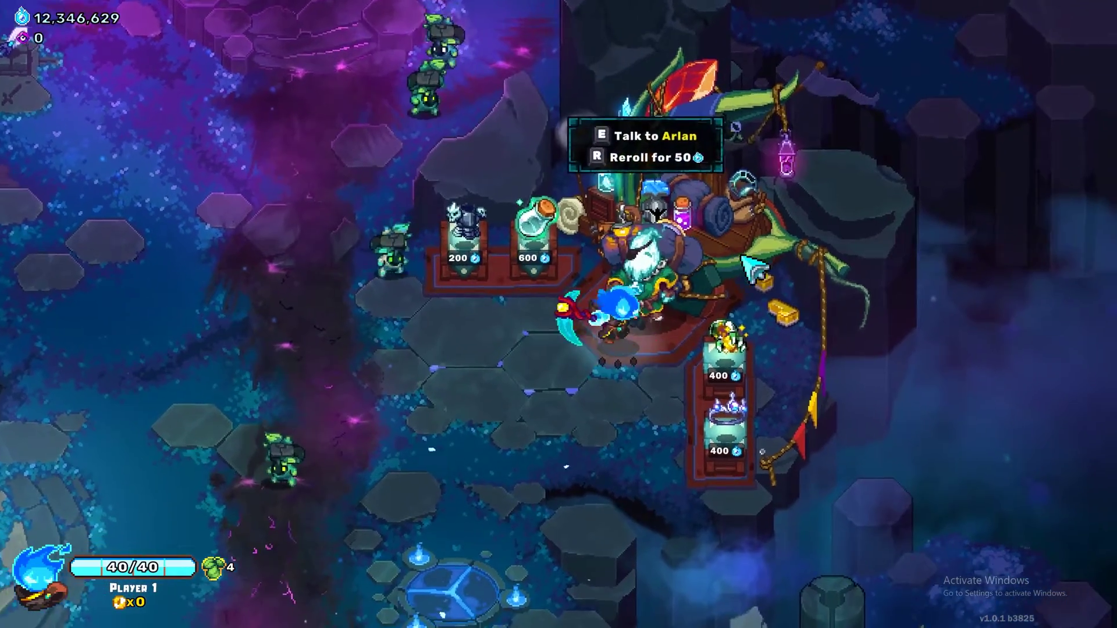
key(r)
key(s)
key(d)
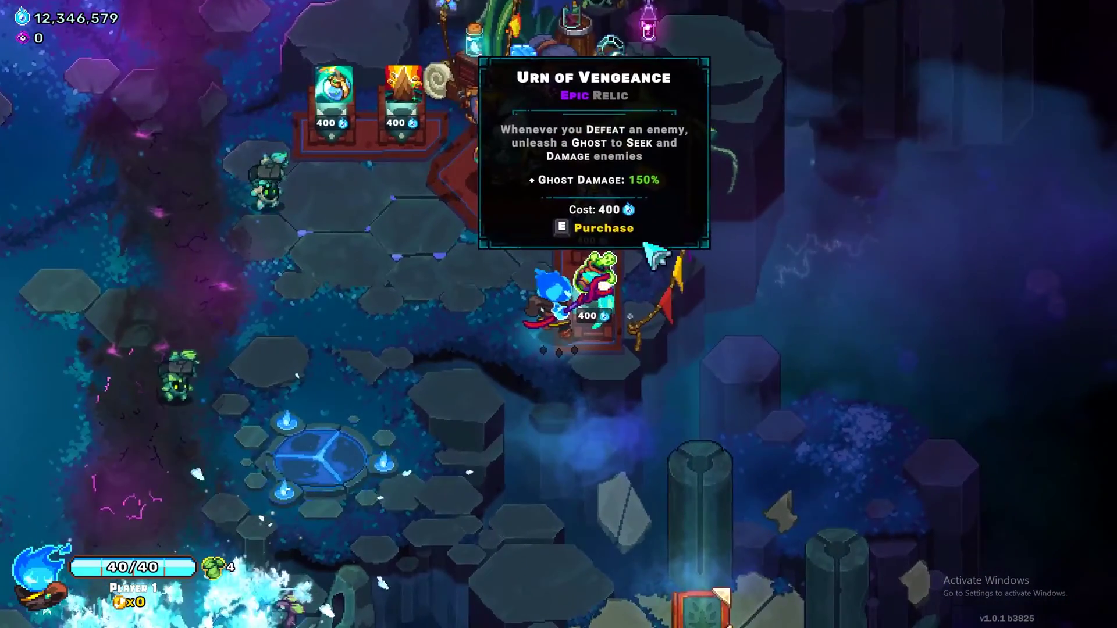
Switch to the item ID spreadsheet, search for "urn" and select the ID cell of Urn of vengence
key(alt+Tab)
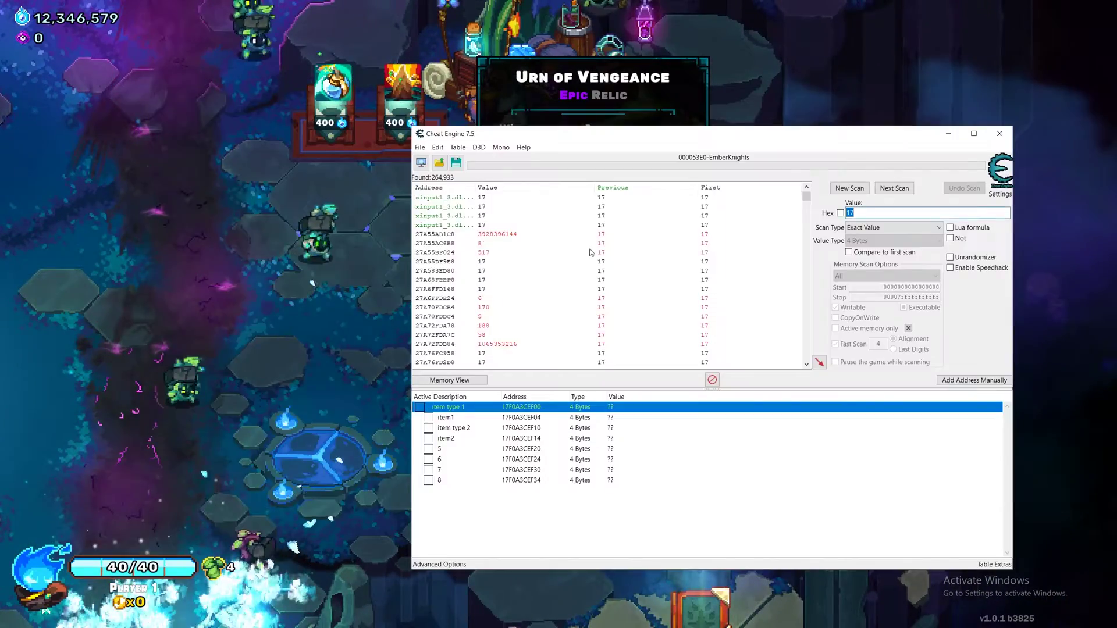
key(alt+Tab)
key(Tab)
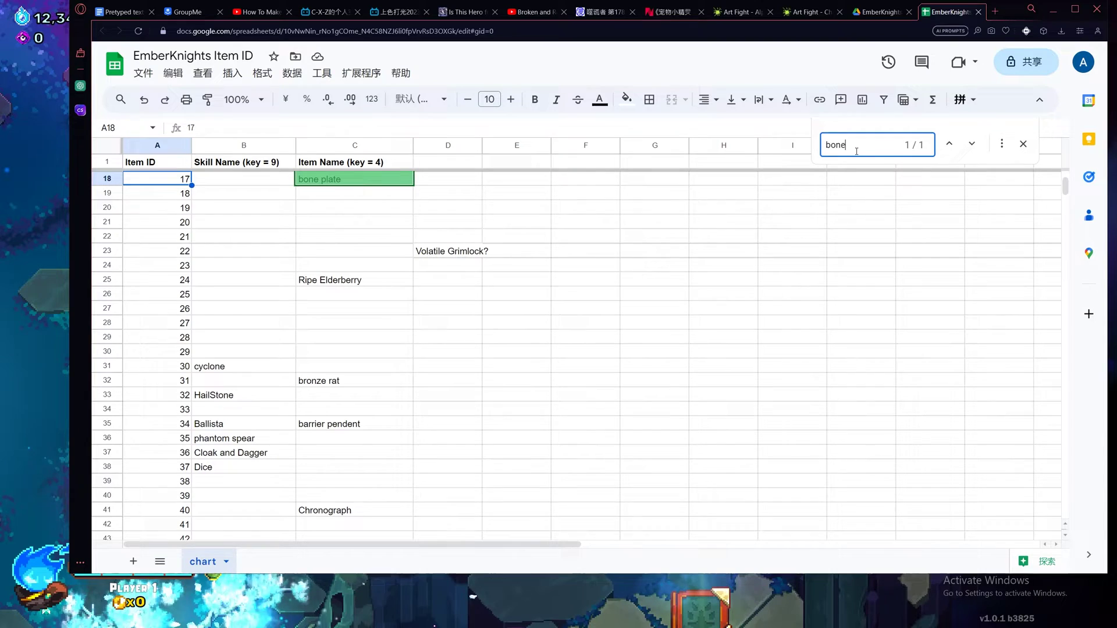
text(urb)
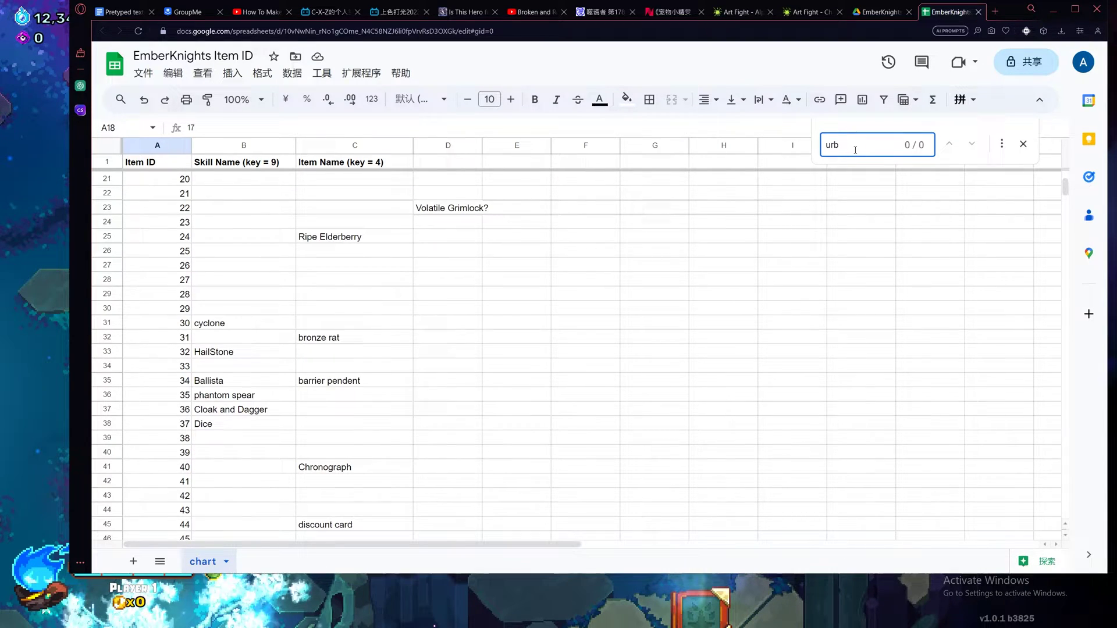
key(BackSpace)
text(n)
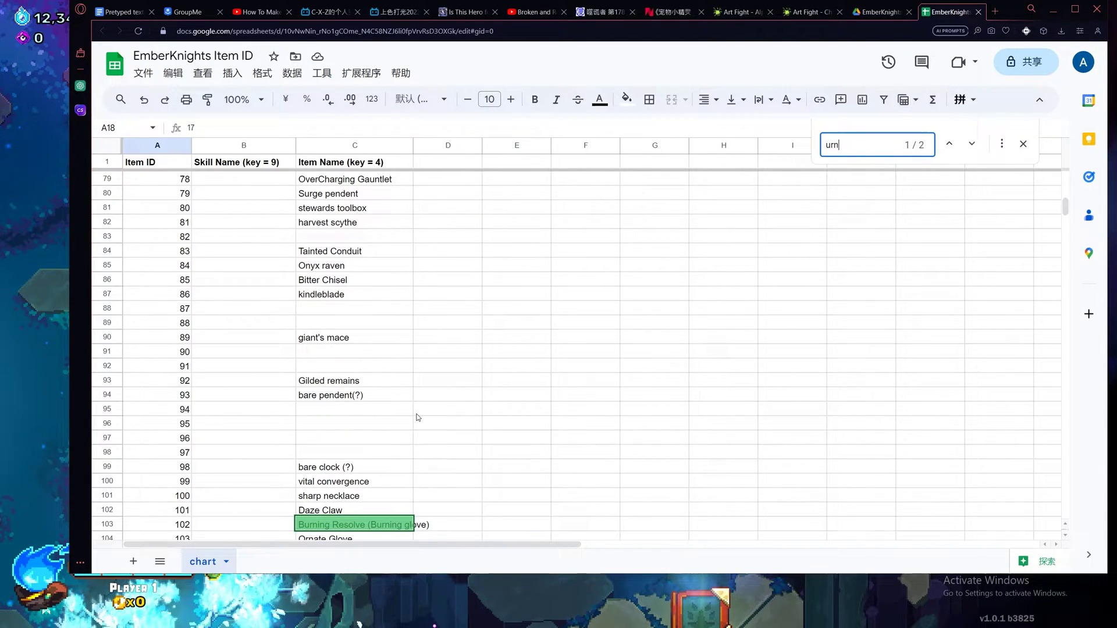
click(971, 145)
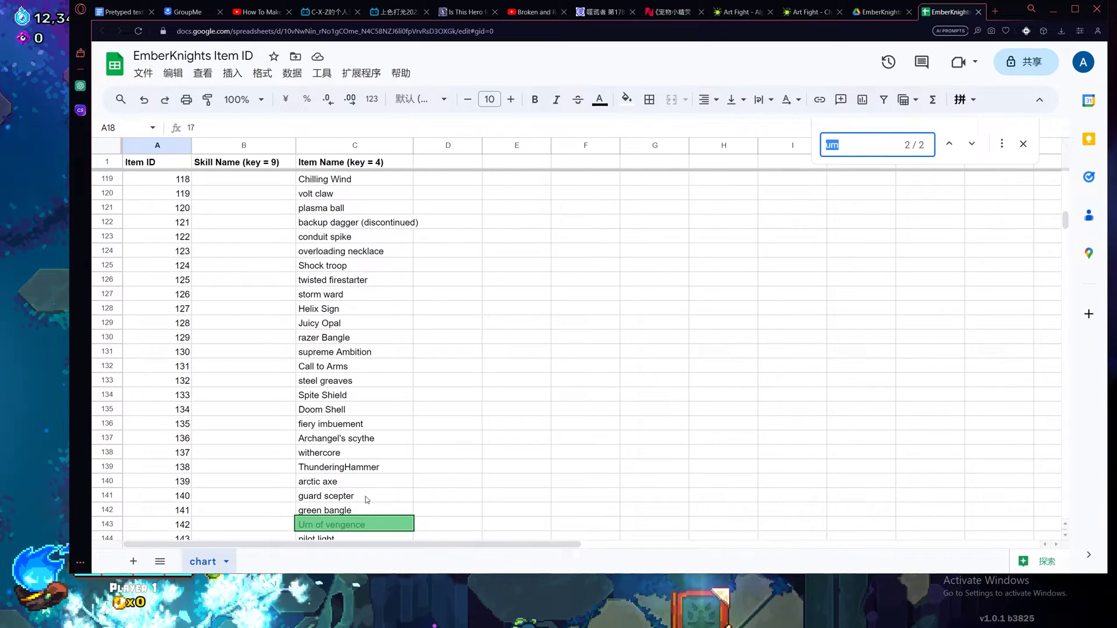
click(203, 526)
click(152, 526)
Switch to Cheat Engine and narrow the scan results to the exact value 142
key(alt+Tab)
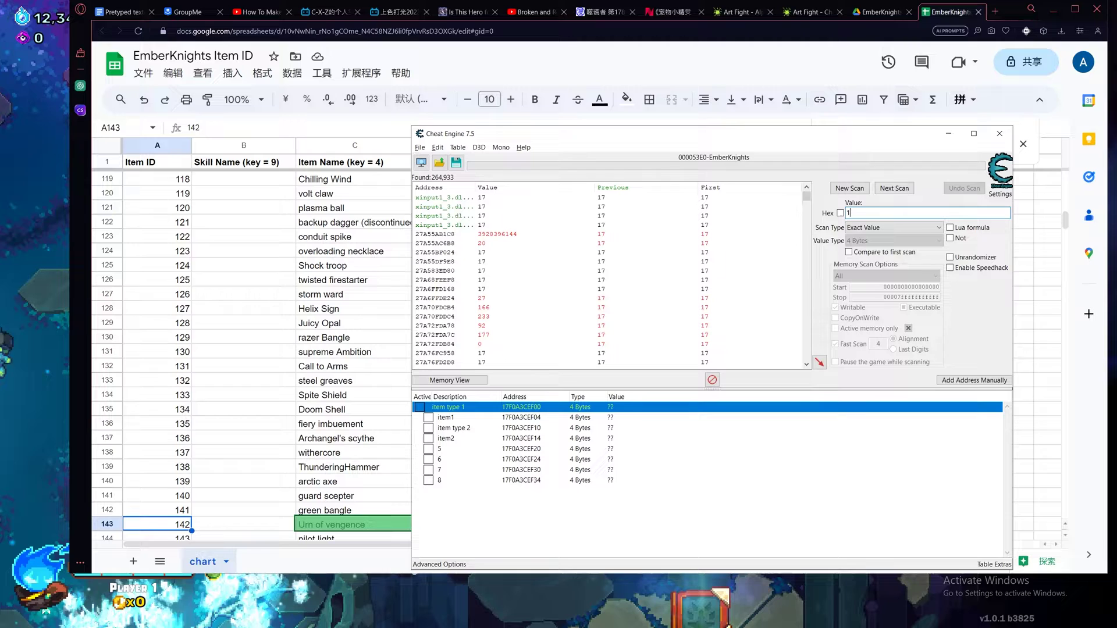
click(905, 190)
click(499, 207)
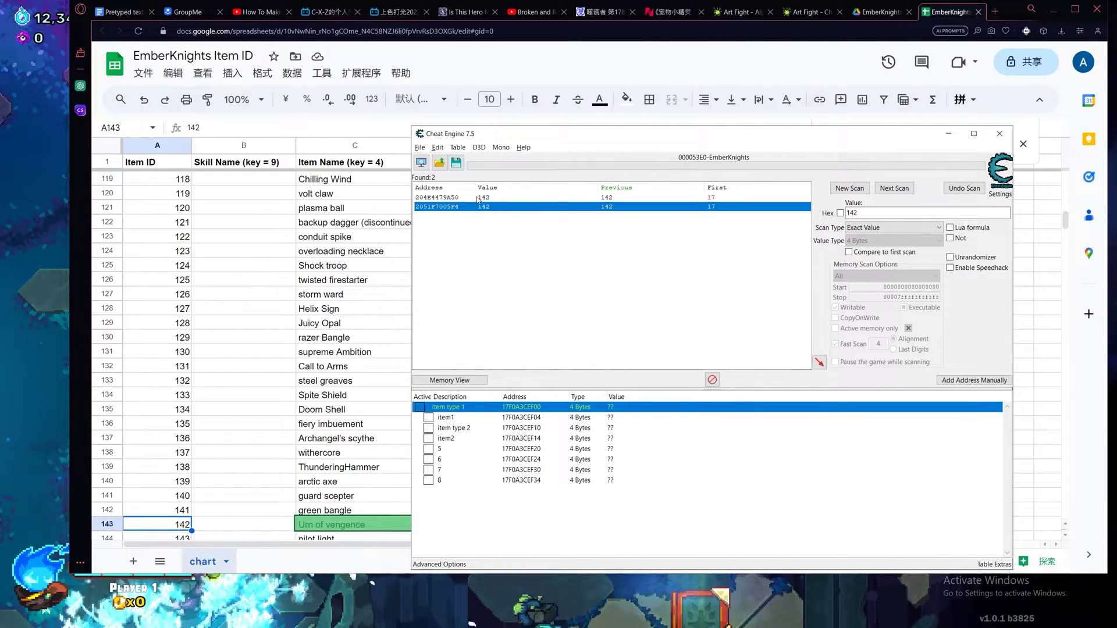
Browse the memory region of the first scan result and set its display type to 4 Byte decimal
click(478, 199)
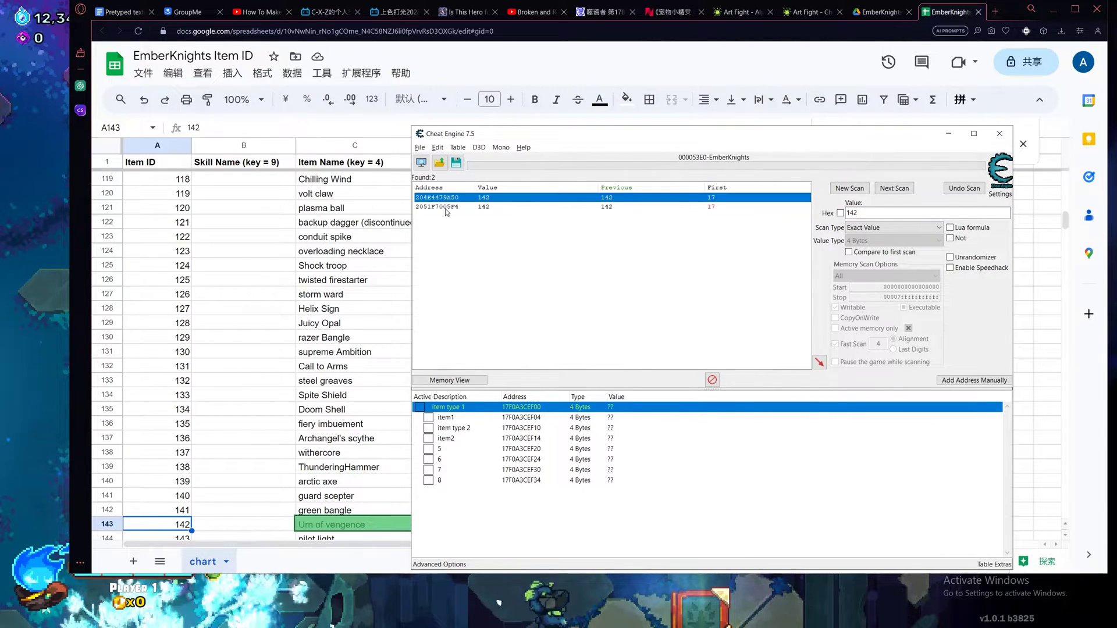
right_click(485, 201)
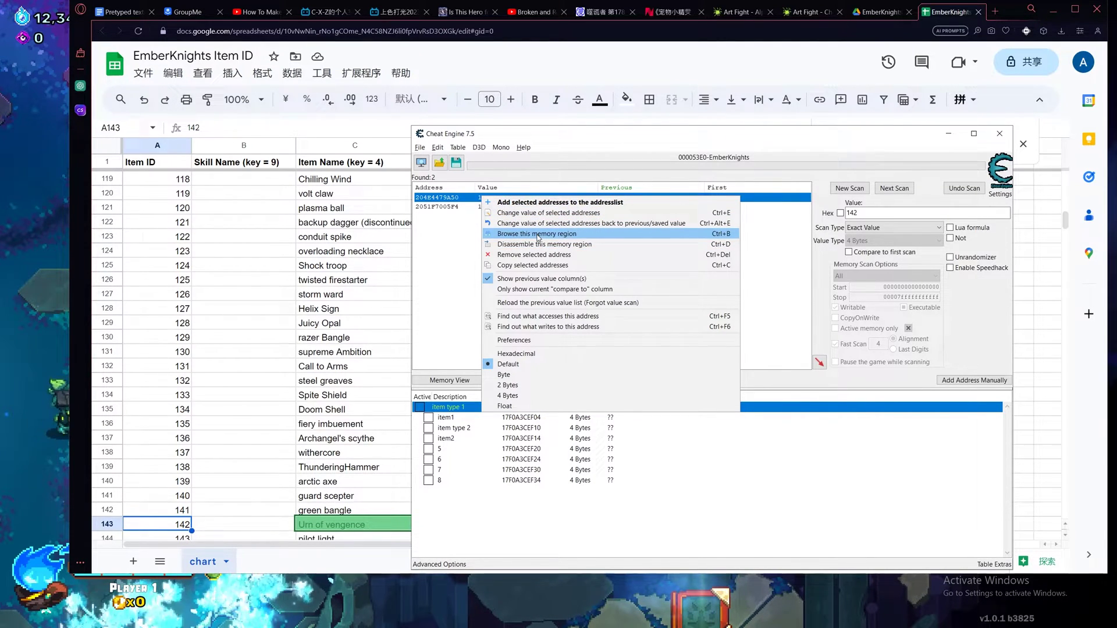
click(537, 234)
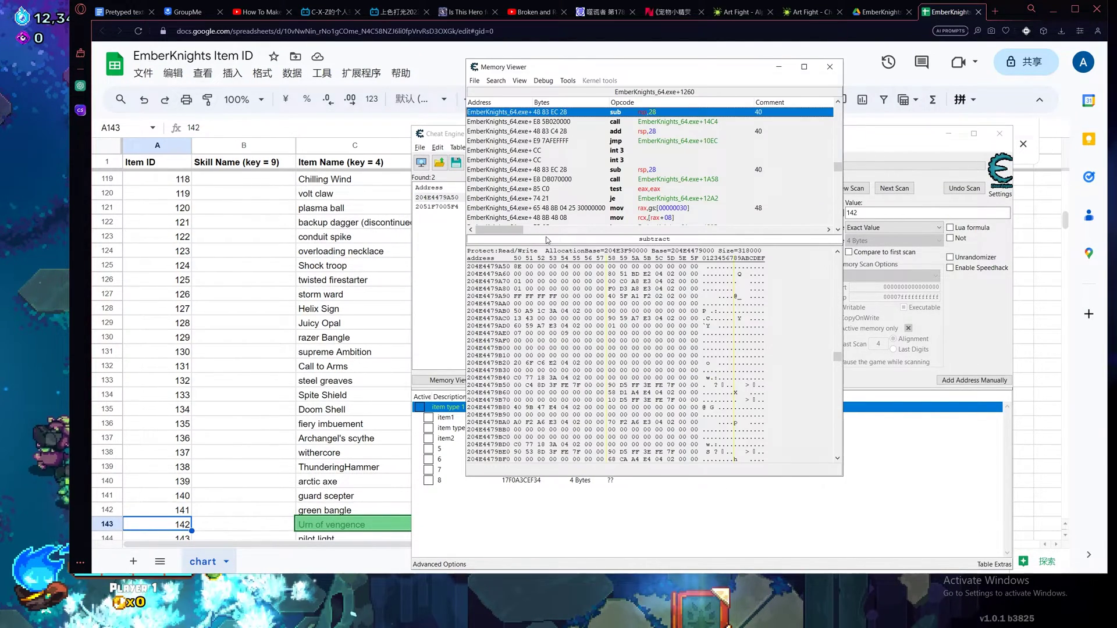
right_click(600, 273)
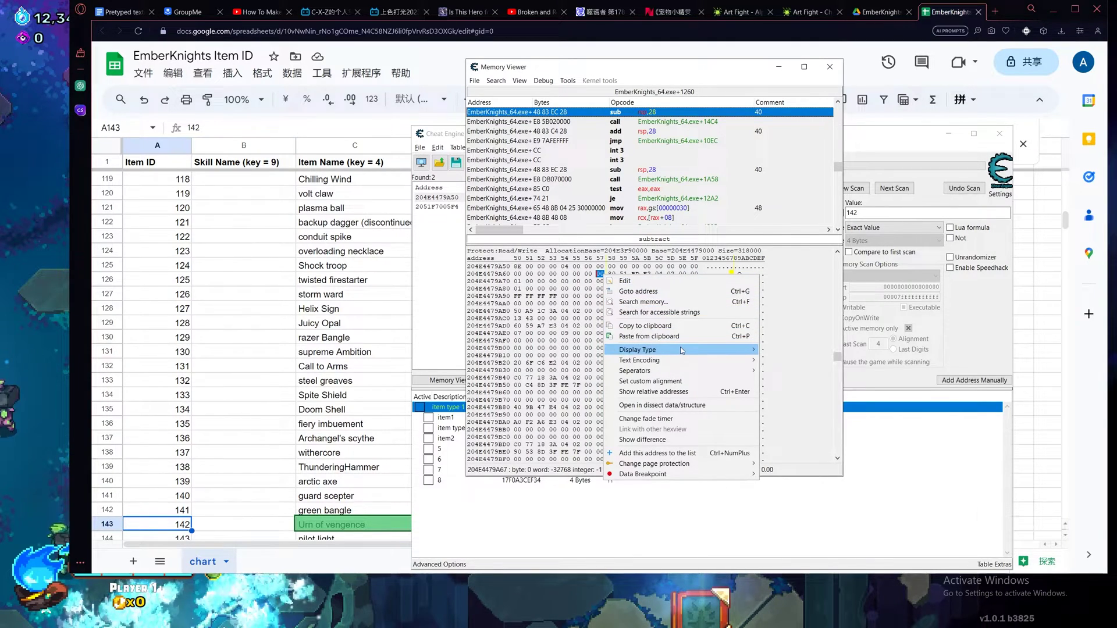
mouse_move(698, 352)
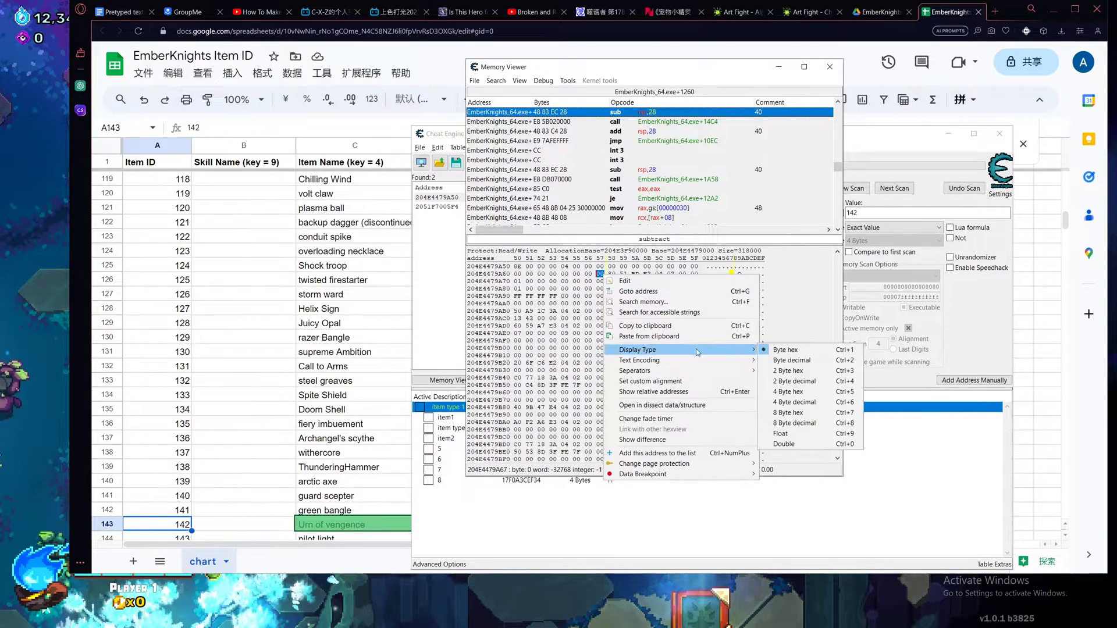
click(812, 402)
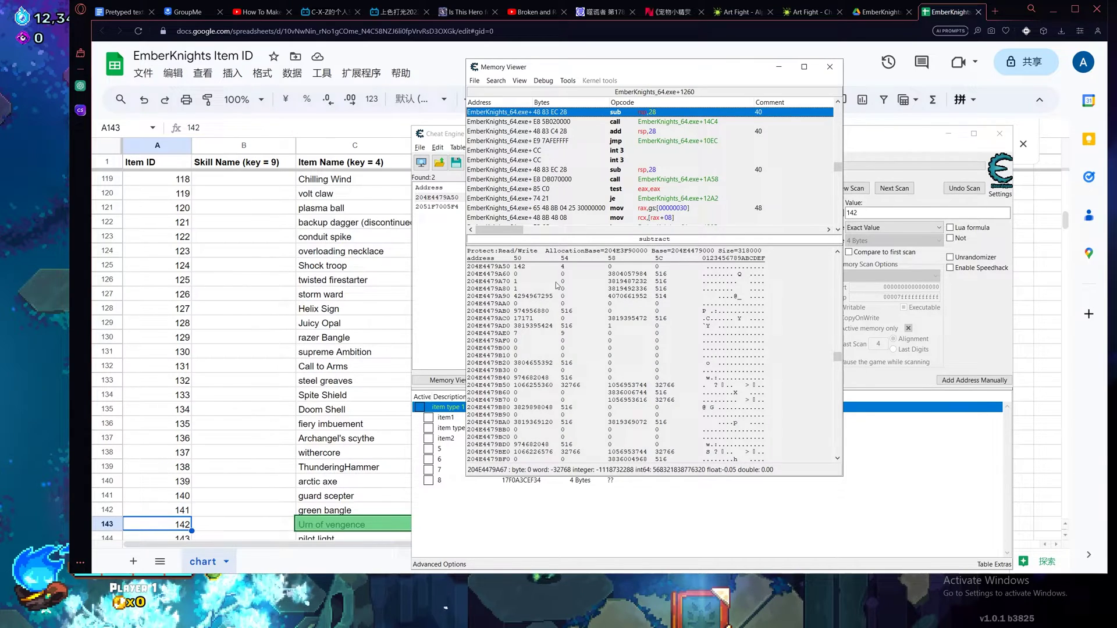
Examine the values surrounding 142 in the memory region and close the Memory Viewer
click(523, 268)
scroll(524, 270, up, 1)
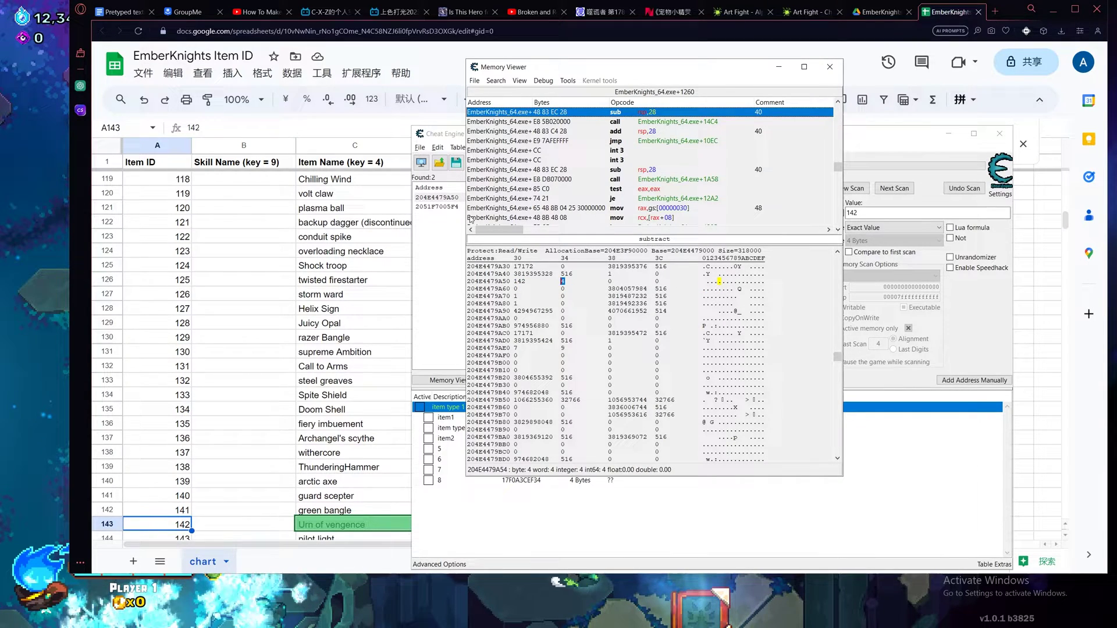
click(830, 66)
Browse the memory region of the second scan result and examine the item type and ID pairs around 142
right_click(458, 207)
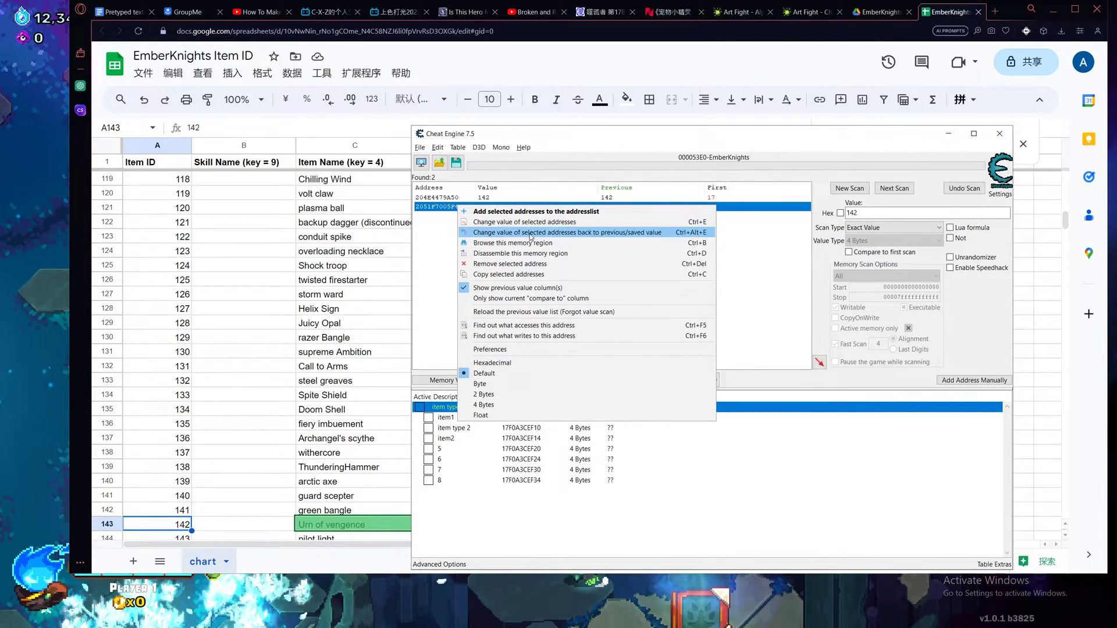
click(537, 253)
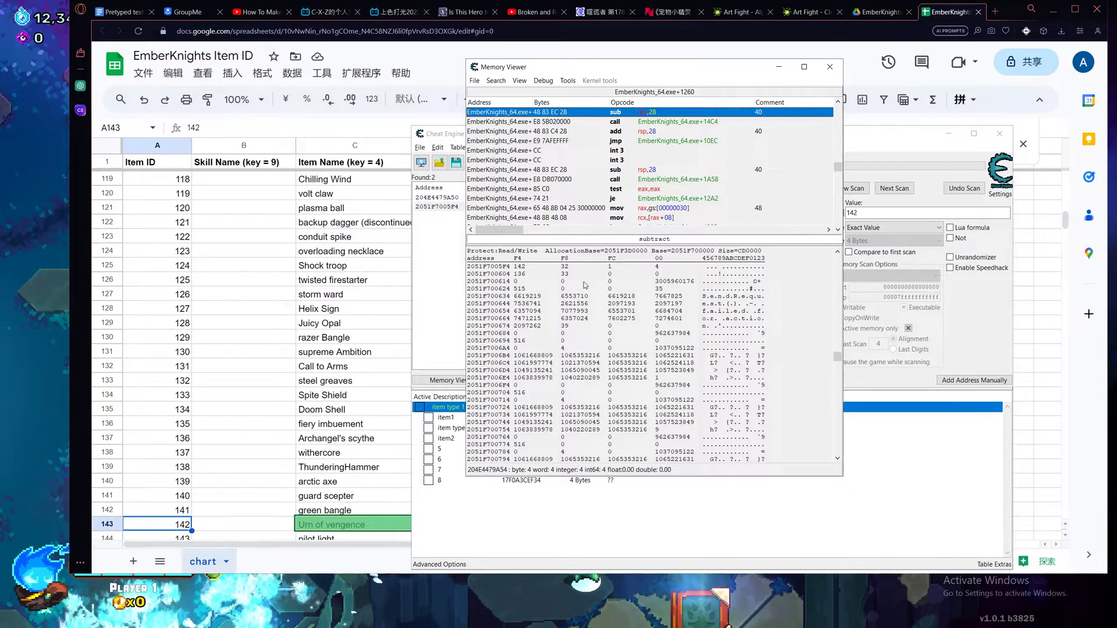
scroll(586, 285, up, 1)
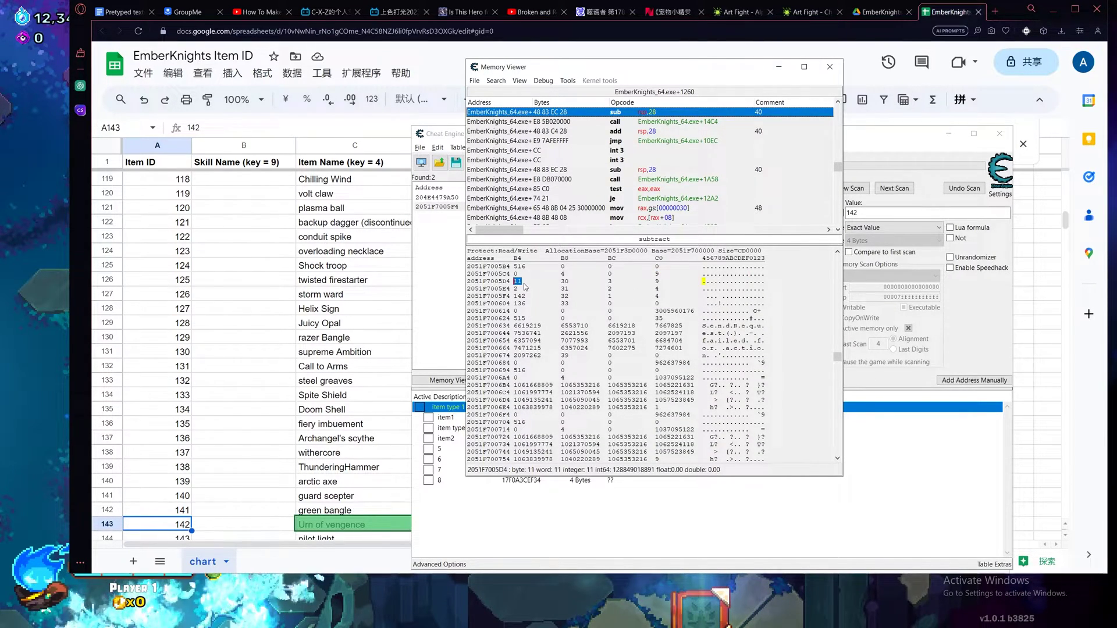
scroll(525, 287, down, 1)
scroll(521, 283, up, 1)
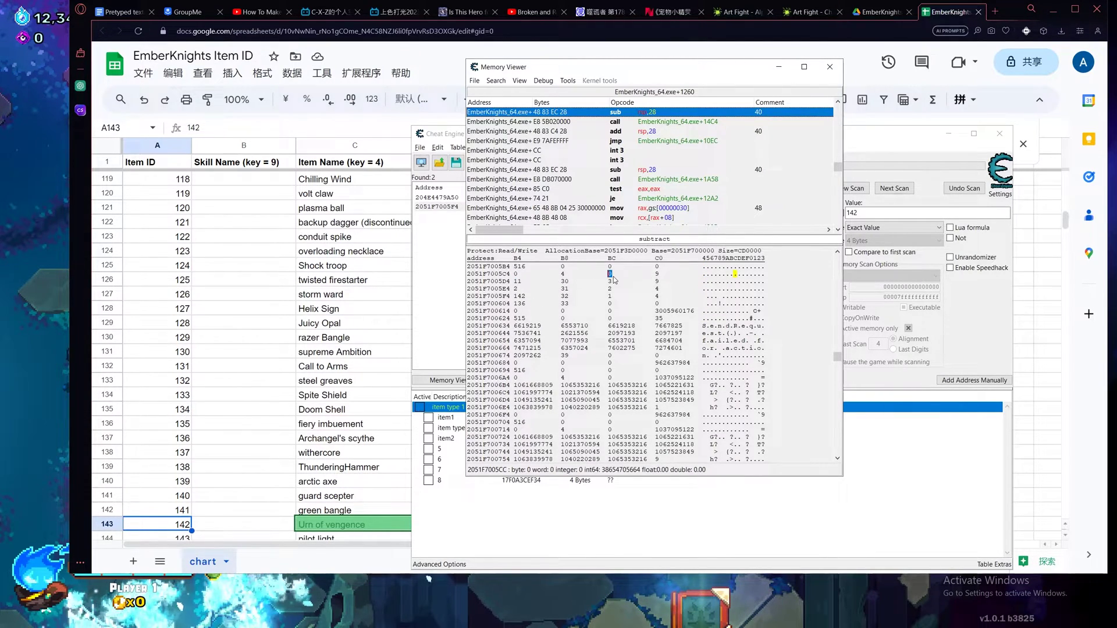
click(658, 283)
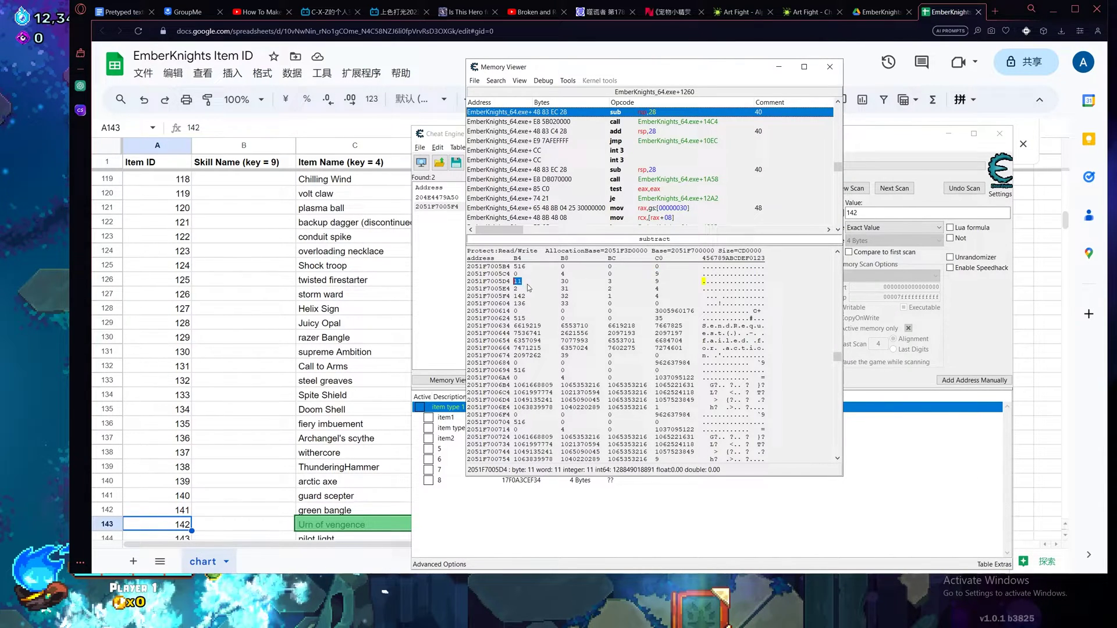
click(658, 281)
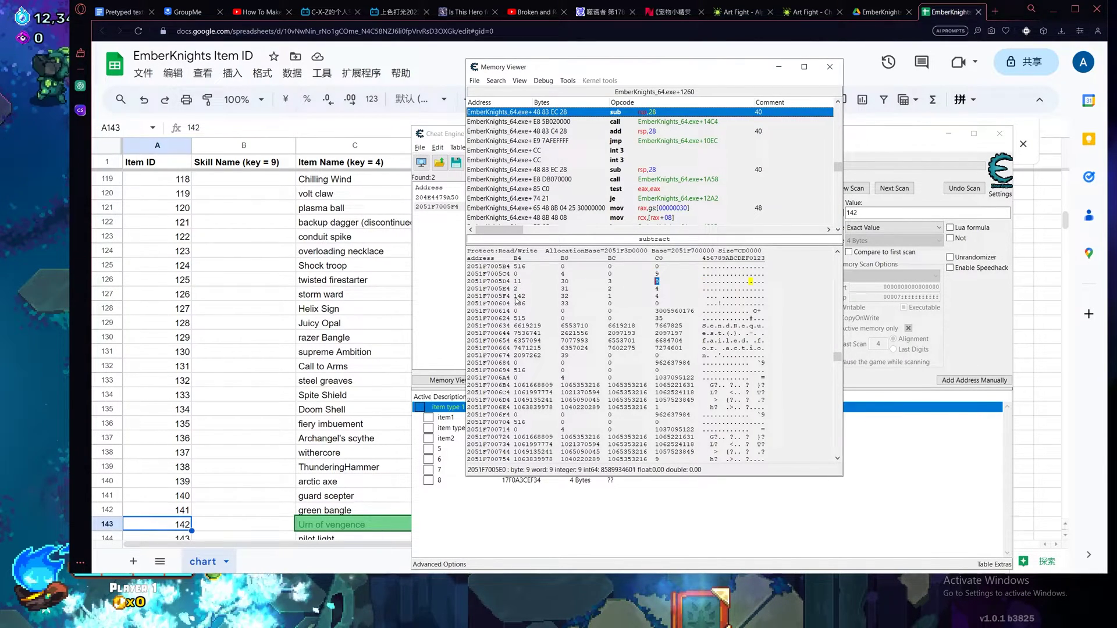
click(517, 289)
click(657, 288)
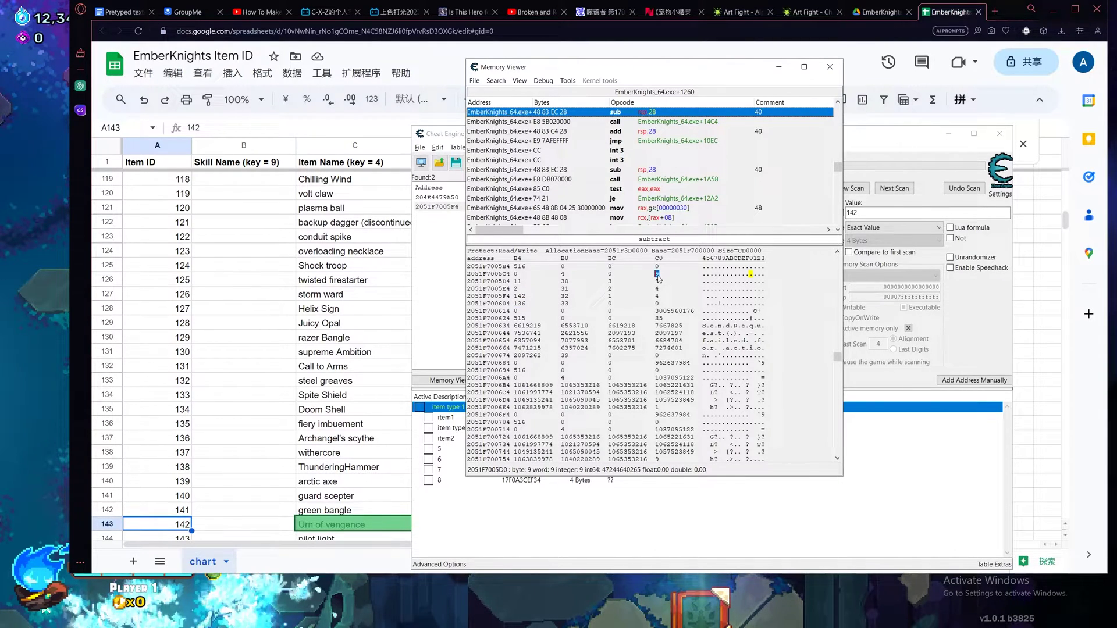
Get the address 2051F7005D0 of the first item type value, directly before the 11, through Goto address
right_click(658, 274)
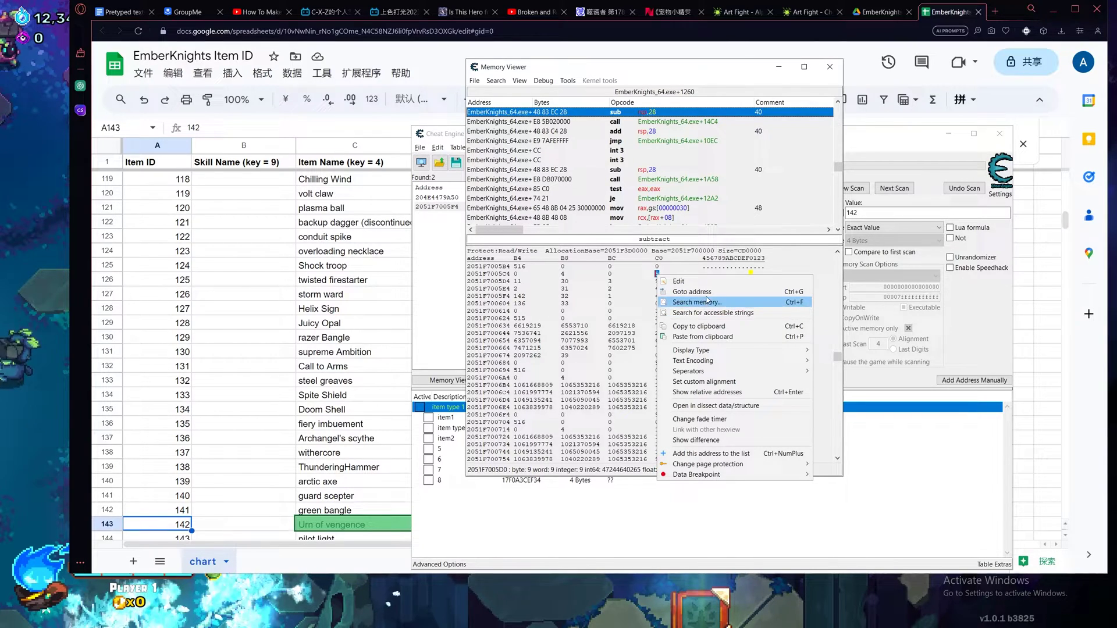
click(692, 292)
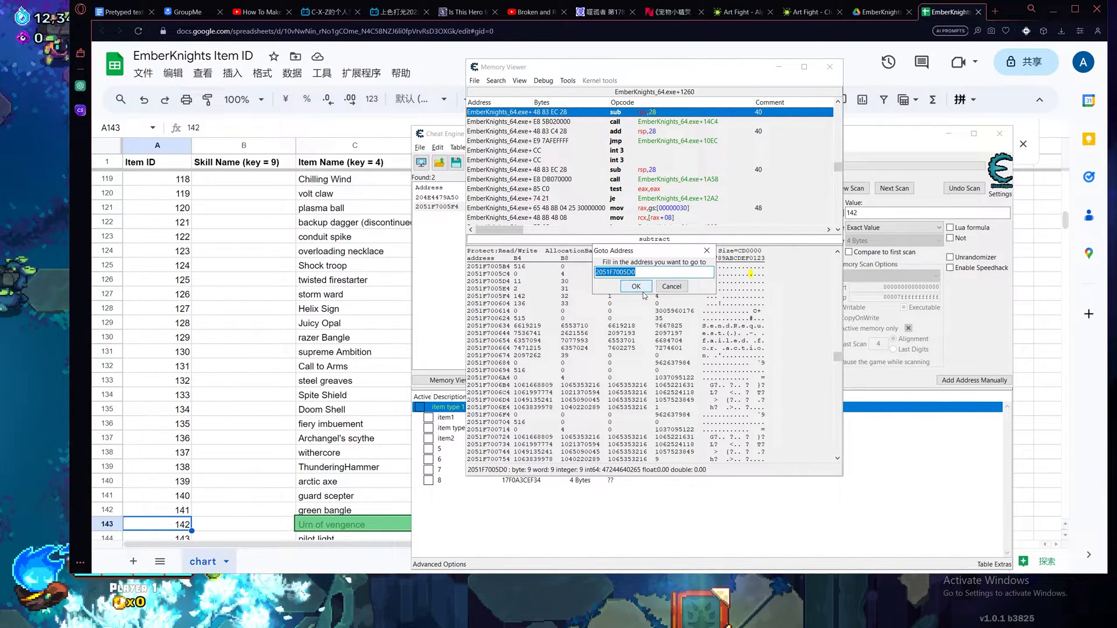
click(636, 286)
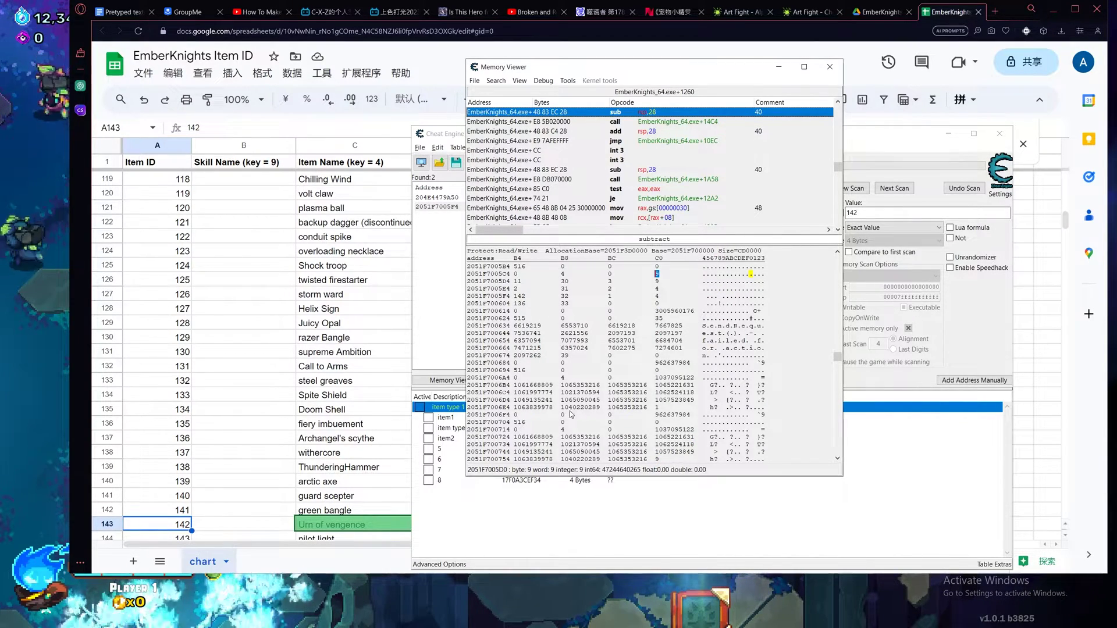
Recalculate the item type 1 record and its child records in the address list to the new address 2051F7005D0
click(503, 516)
click(517, 409)
right_click(528, 415)
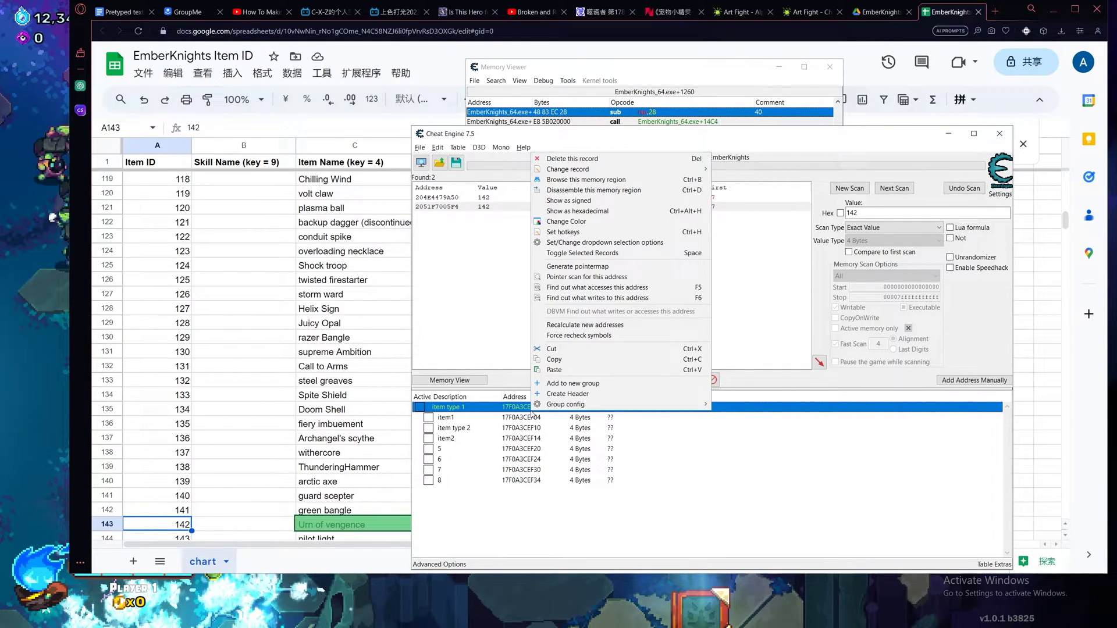
mouse_move(542, 408)
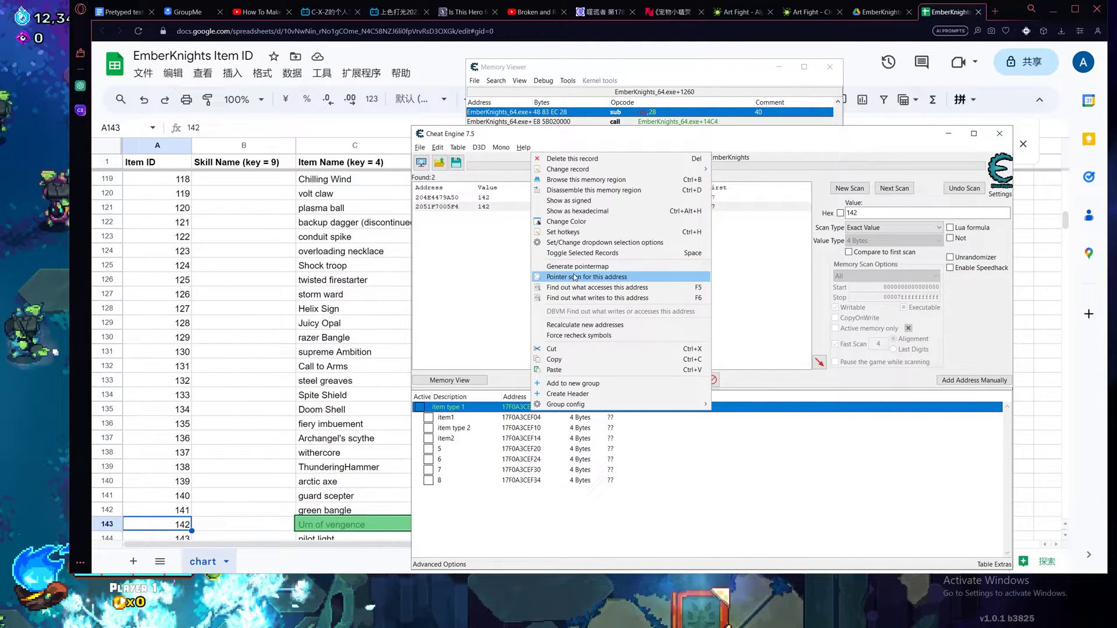
click(584, 324)
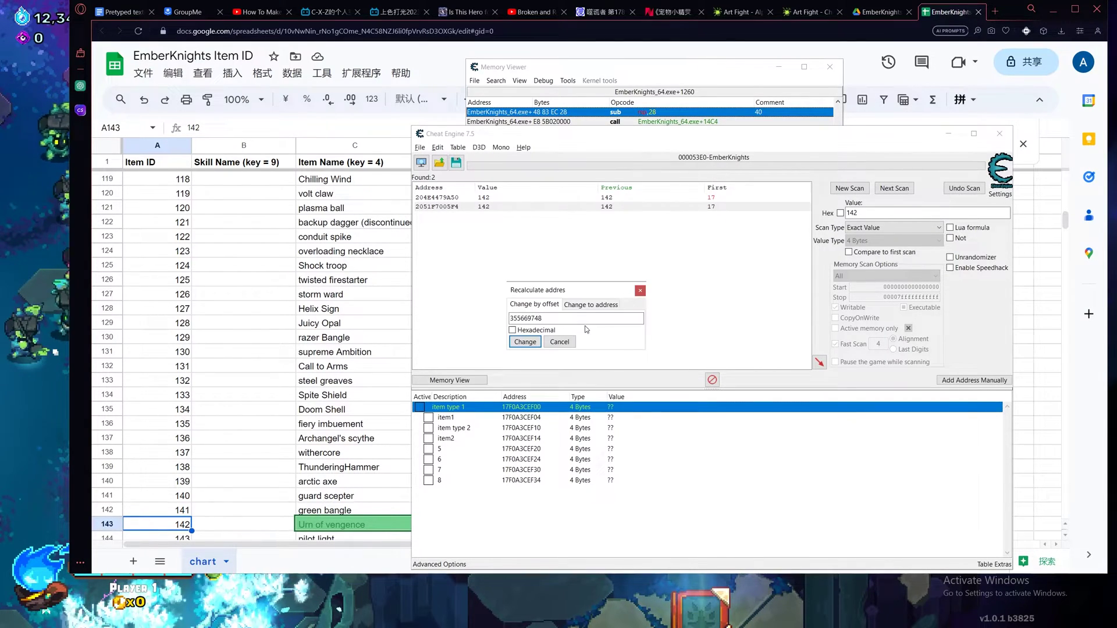
drag(566, 319, 512, 341)
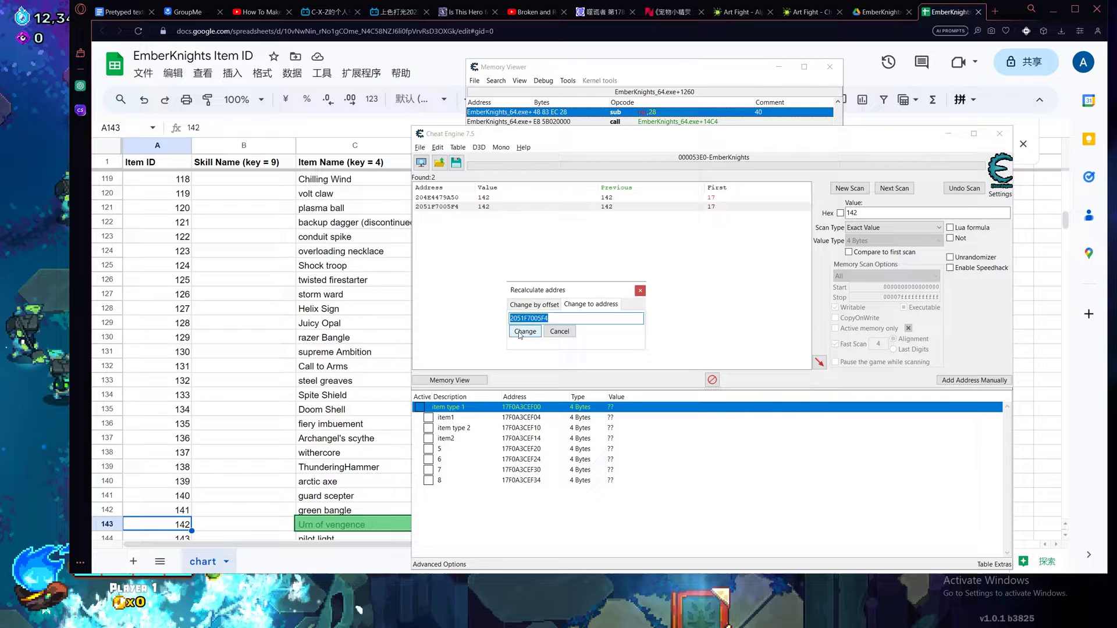
text(2051F7005D0)
click(525, 331)
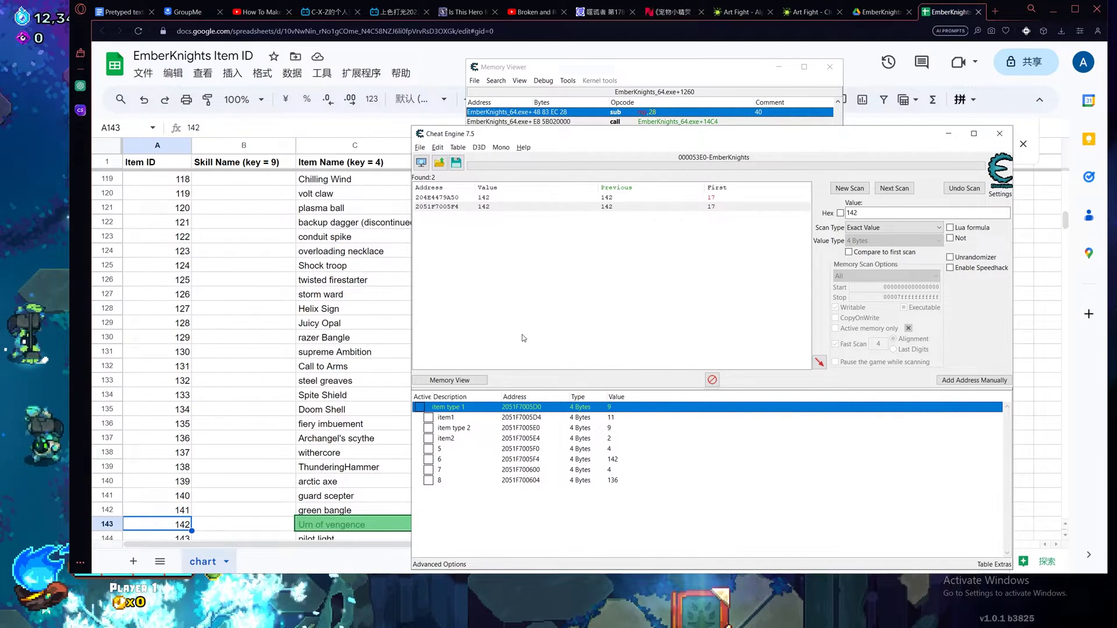
Check the values of the recalculated records in the address list, from item type 1 down to record 8
key(Down)
key(Down)
key(Down)
key(Down)
key(Down)
key(Down)
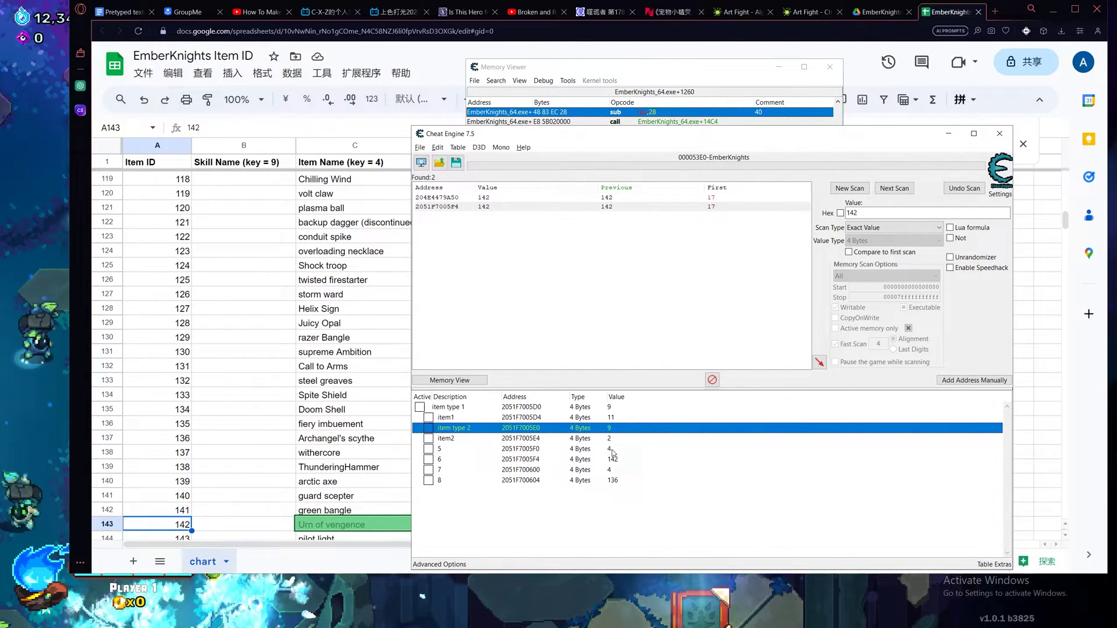
click(618, 411)
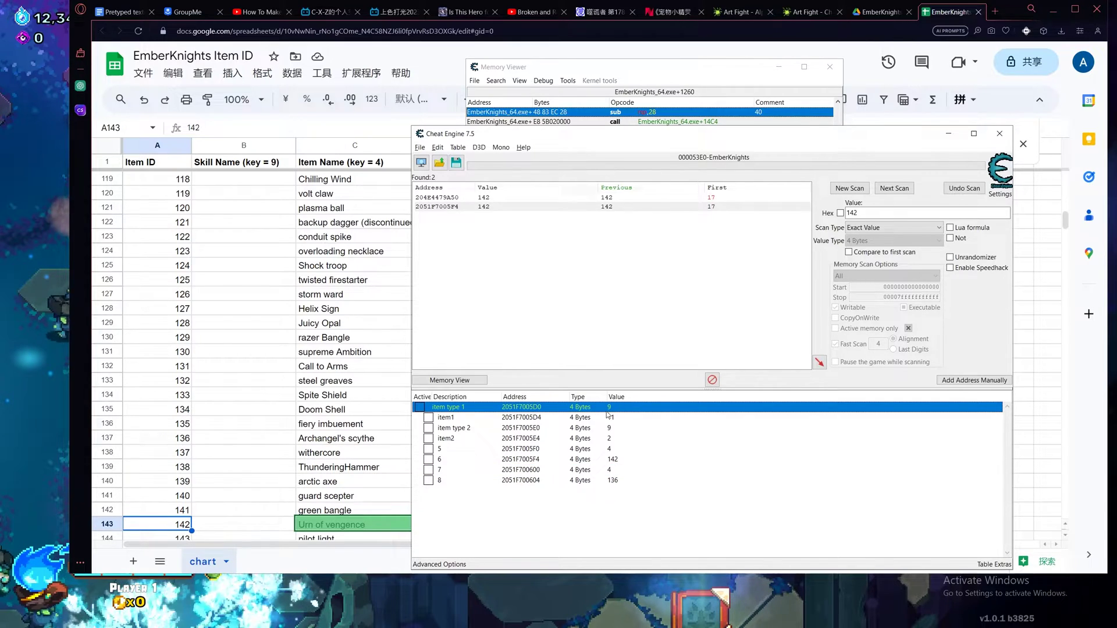
click(621, 422)
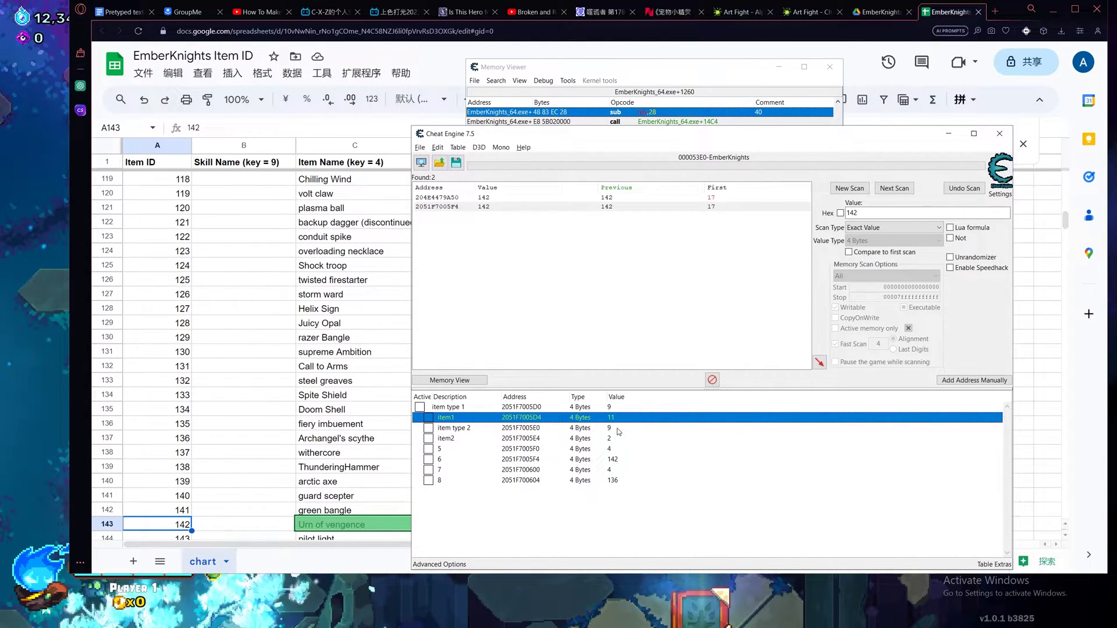
click(627, 429)
click(623, 448)
click(622, 459)
click(620, 470)
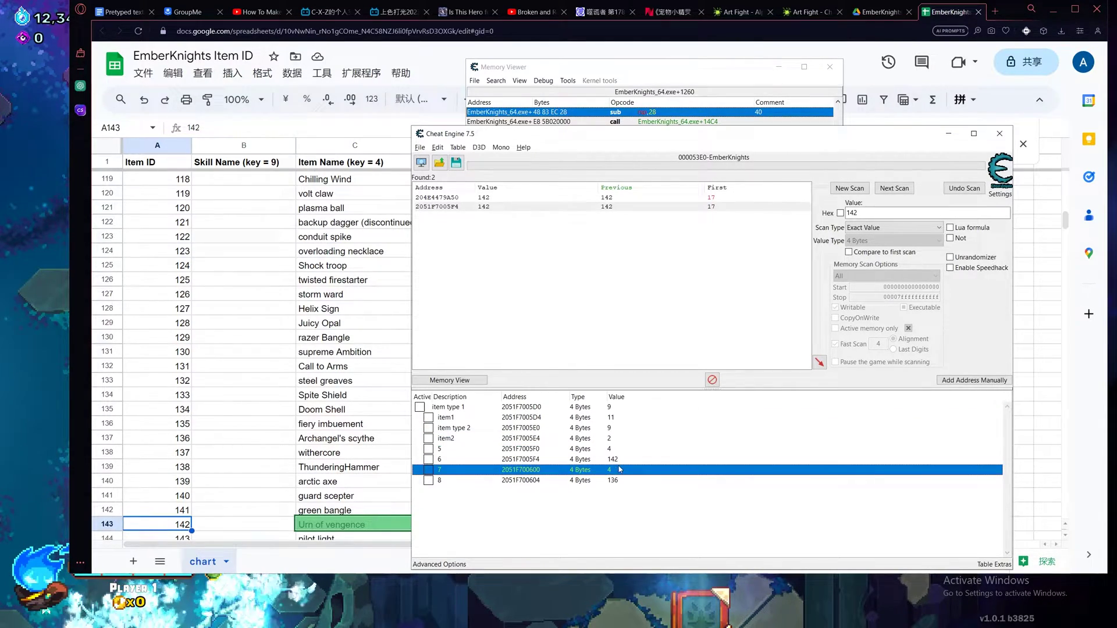
click(614, 418)
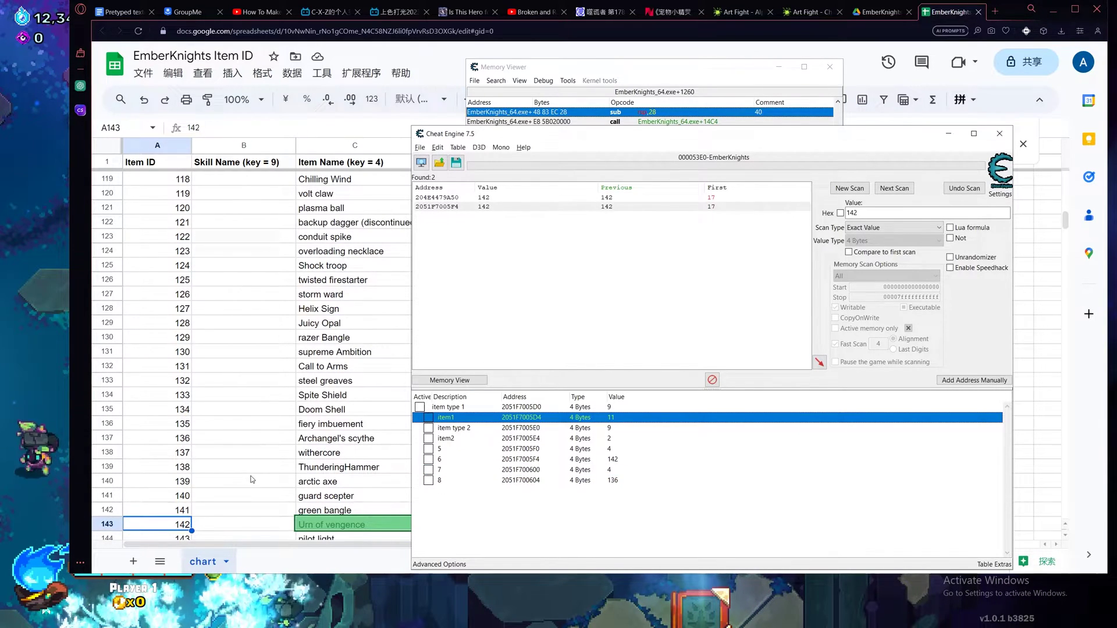
Switch to the item ID spreadsheet, look through the item names for a replacement item and select Titan's wargear
scroll(252, 478, down, 4)
click(358, 411)
scroll(363, 469, down, 5)
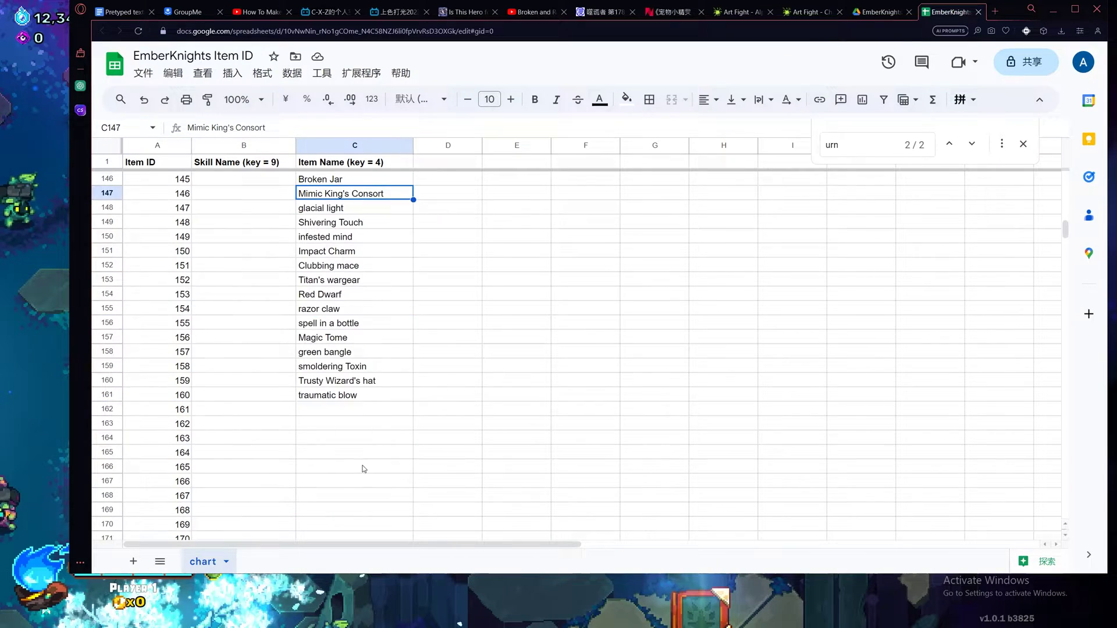
scroll(363, 469, up, 4)
scroll(361, 453, down, 1)
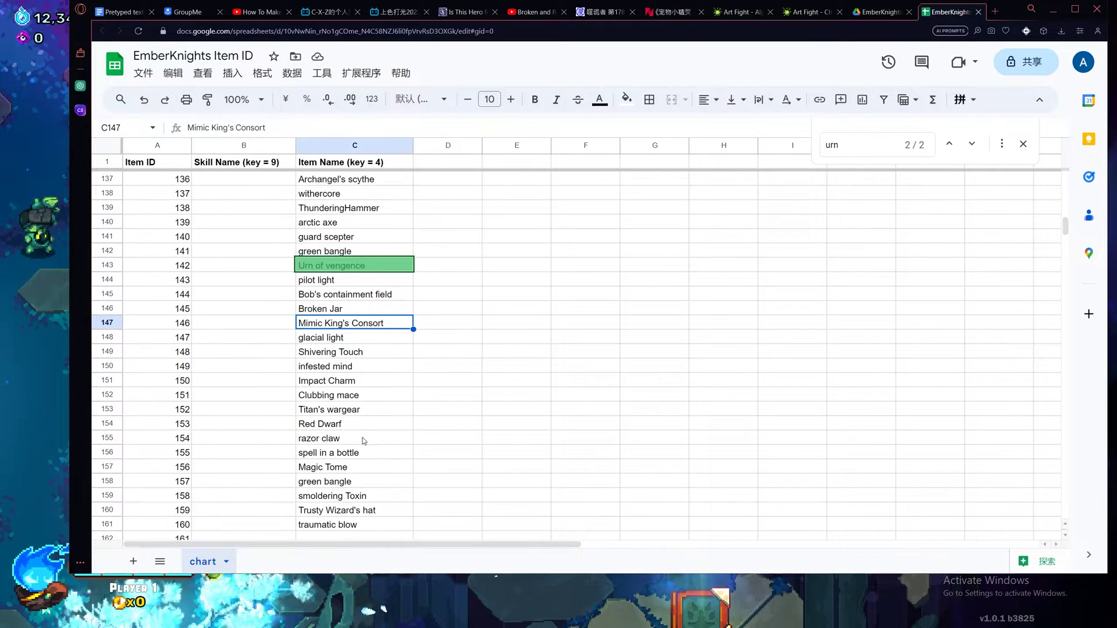
click(361, 482)
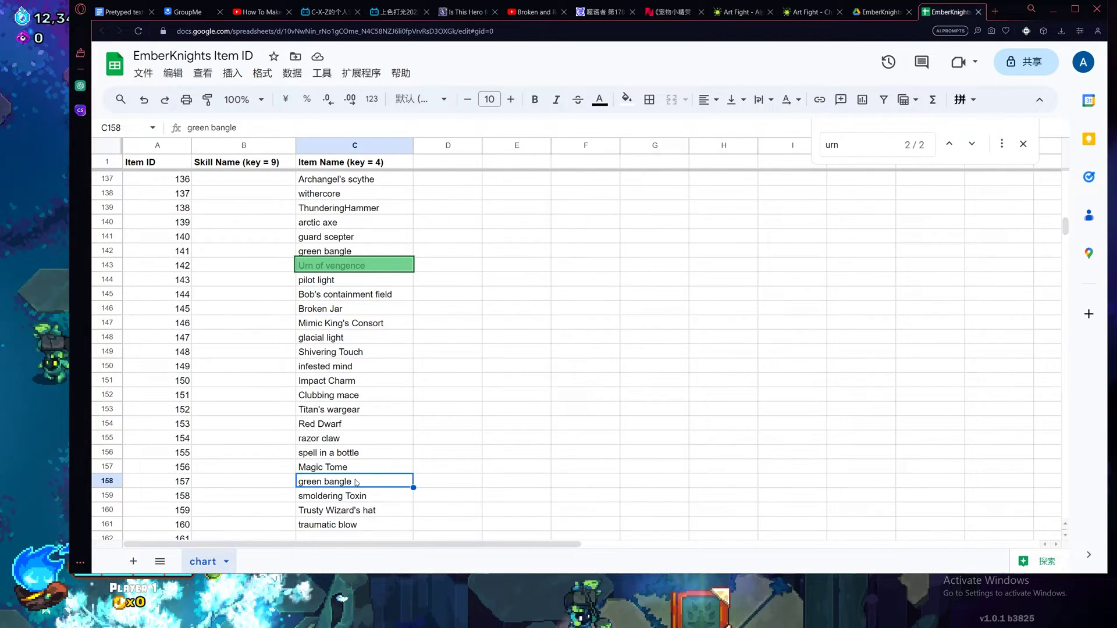
click(365, 468)
click(371, 453)
click(371, 441)
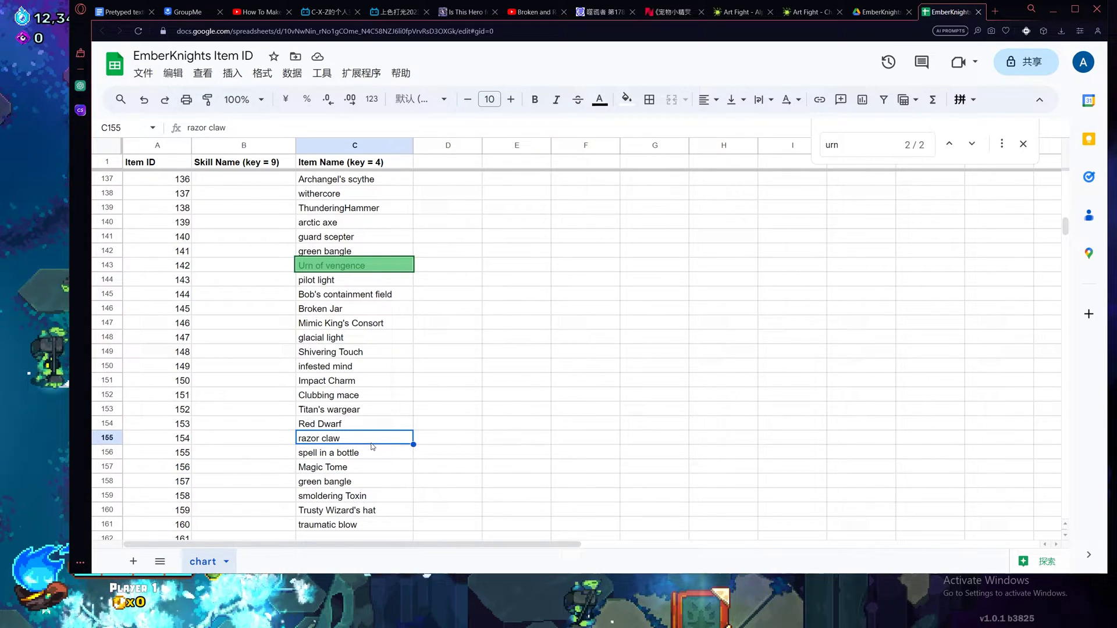
click(374, 426)
scroll(374, 428, up, 1)
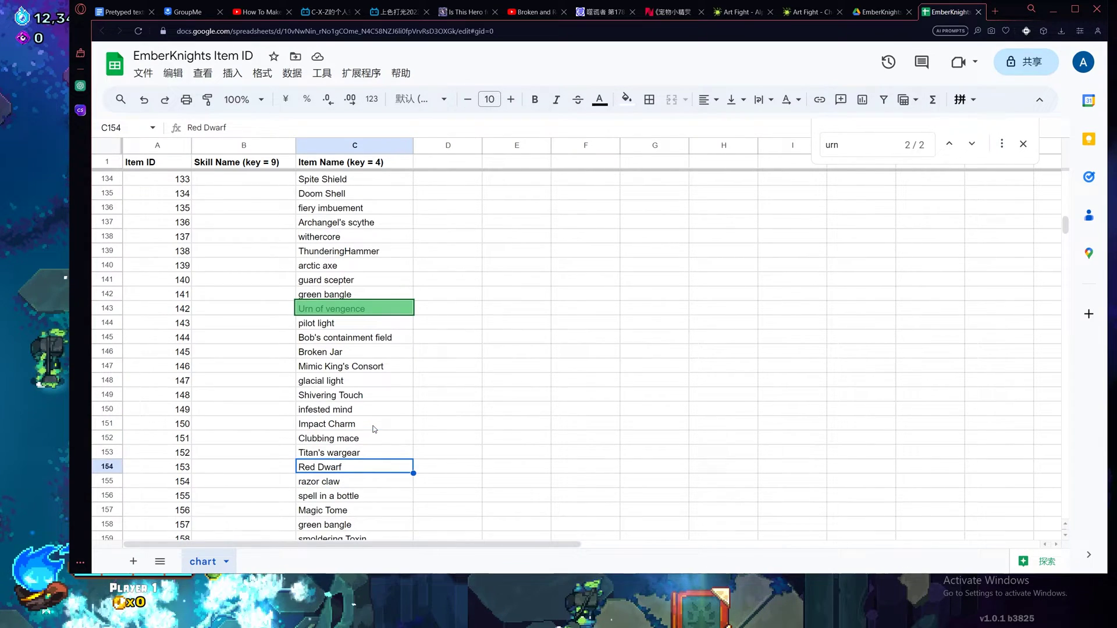
click(366, 453)
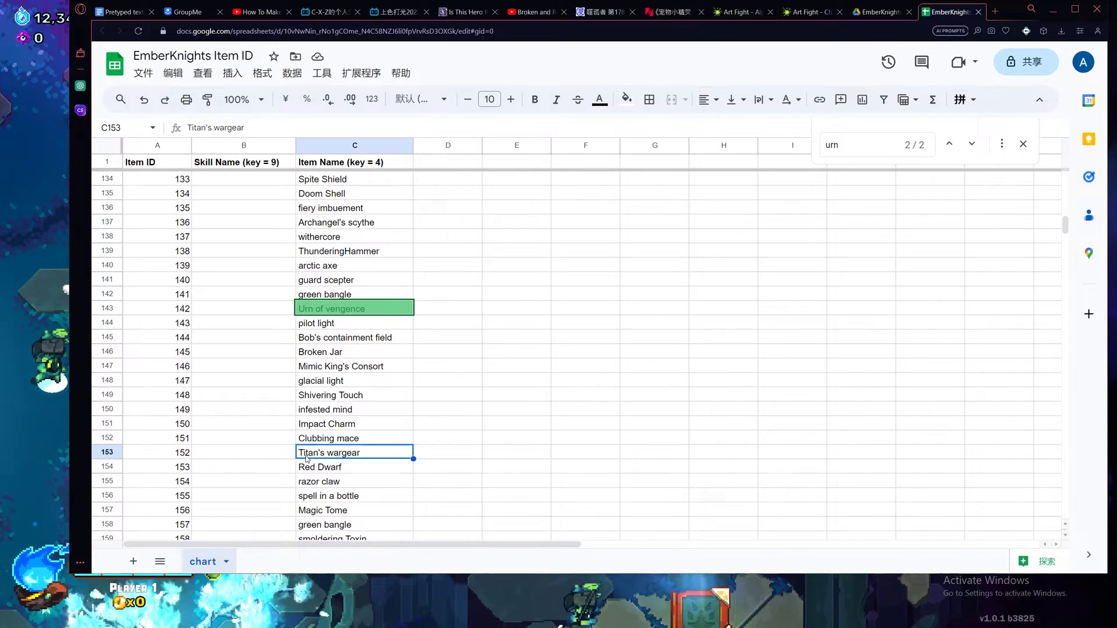
Switch to Cheat Engine and set item type 1 to 4 and item1 to 152
key(alt+Tab)
double_click(620, 408)
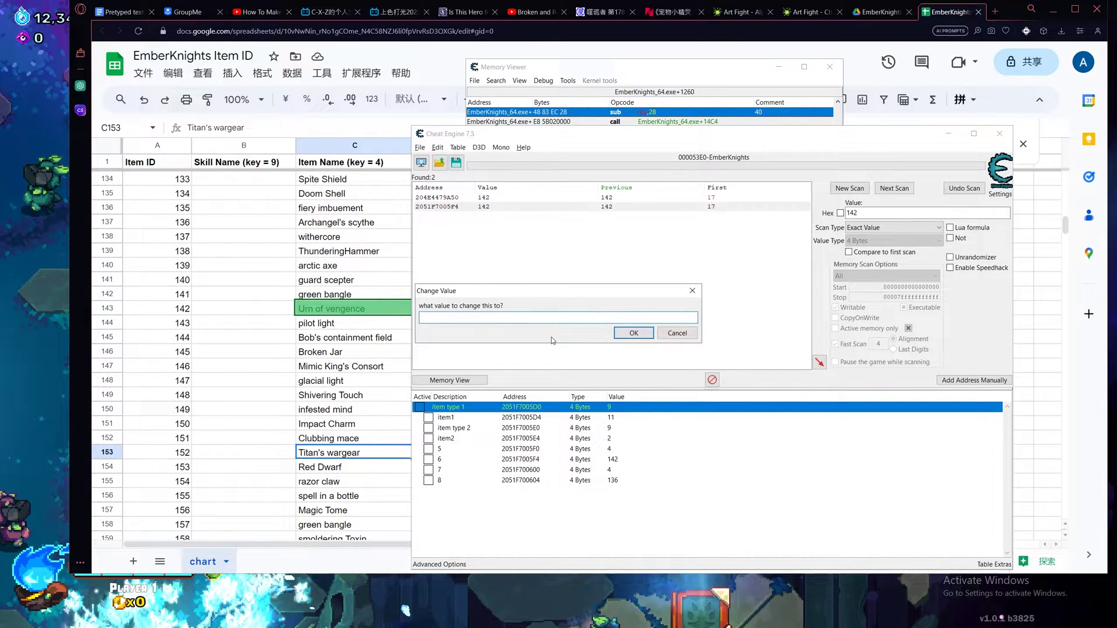
text(4)
click(633, 332)
right_click(610, 418)
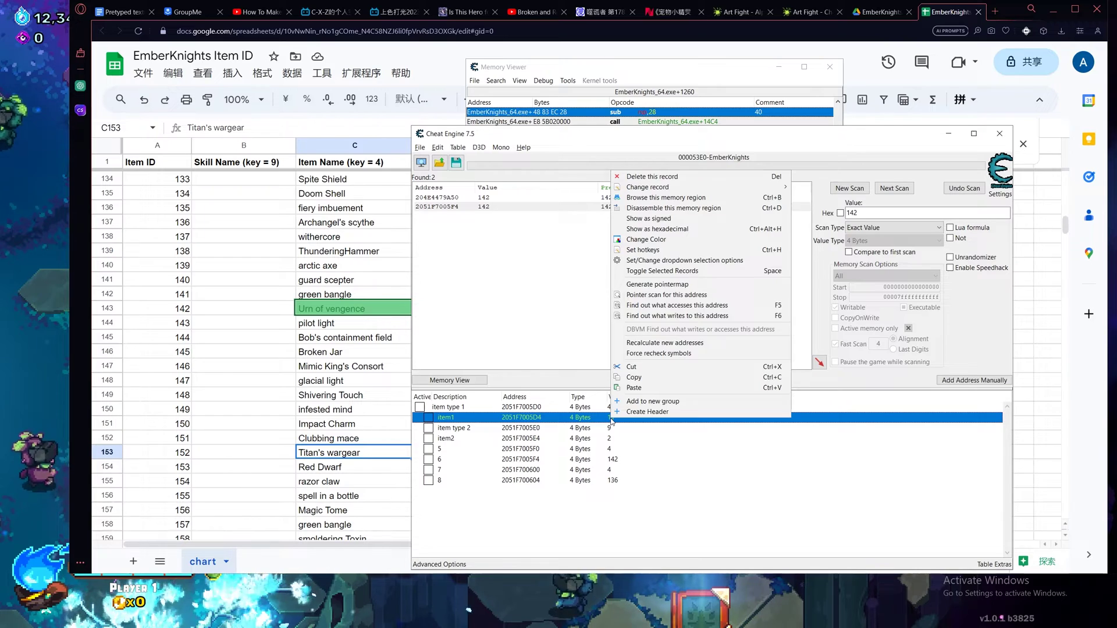
click(627, 437)
click(610, 417)
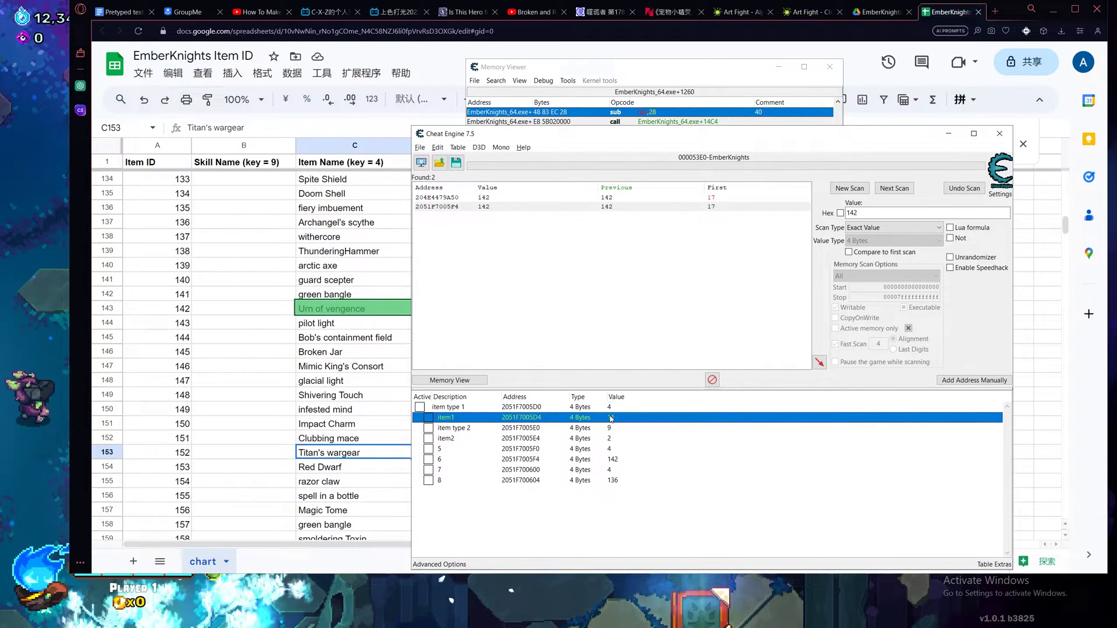
double_click(611, 418)
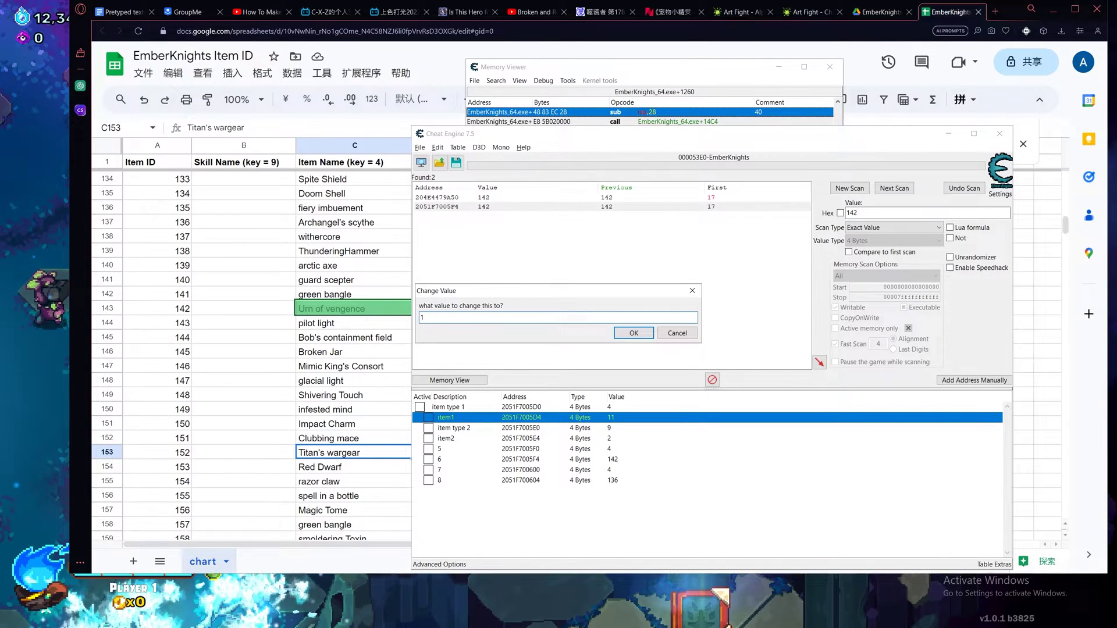
click(631, 339)
Set item type 2 to 4 and item2 to 152
key(Down)
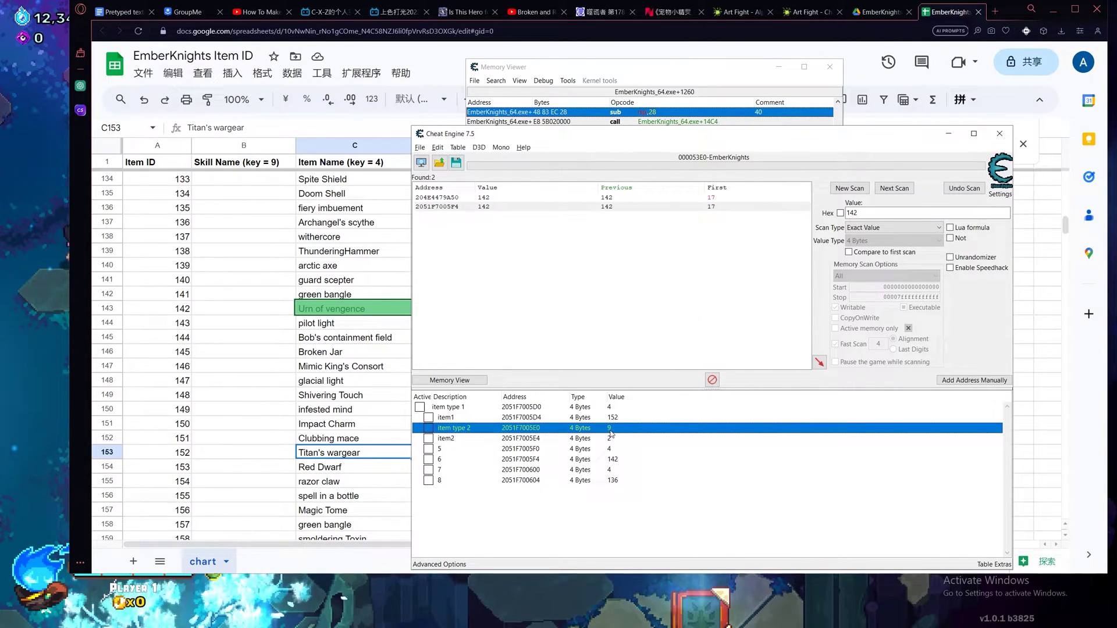
key(Return)
click(637, 340)
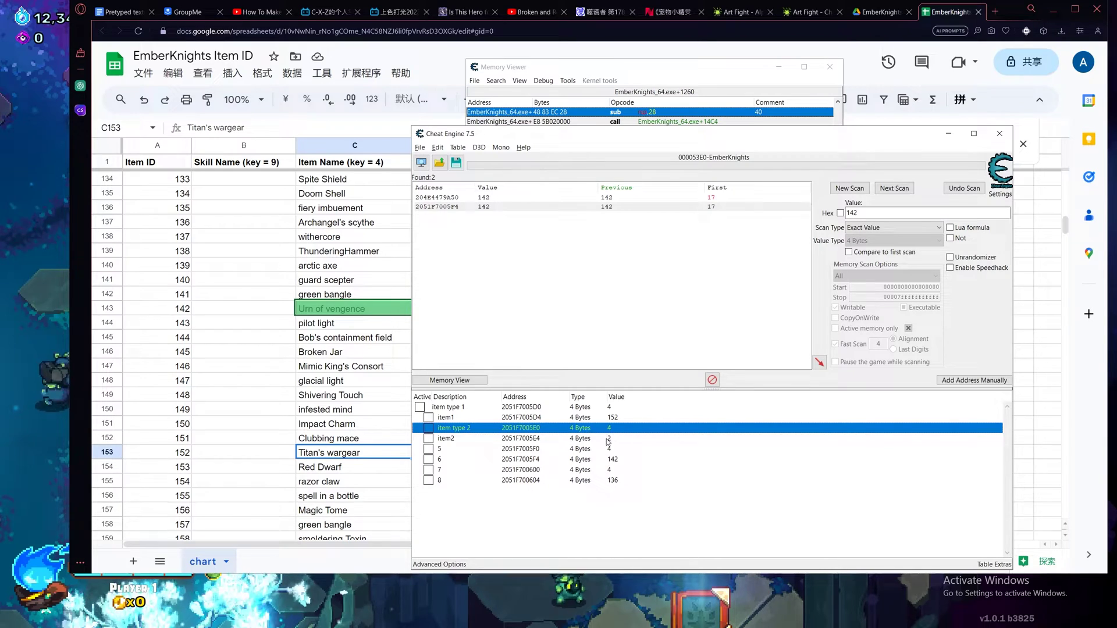
key(Down)
key(Return)
text(152)
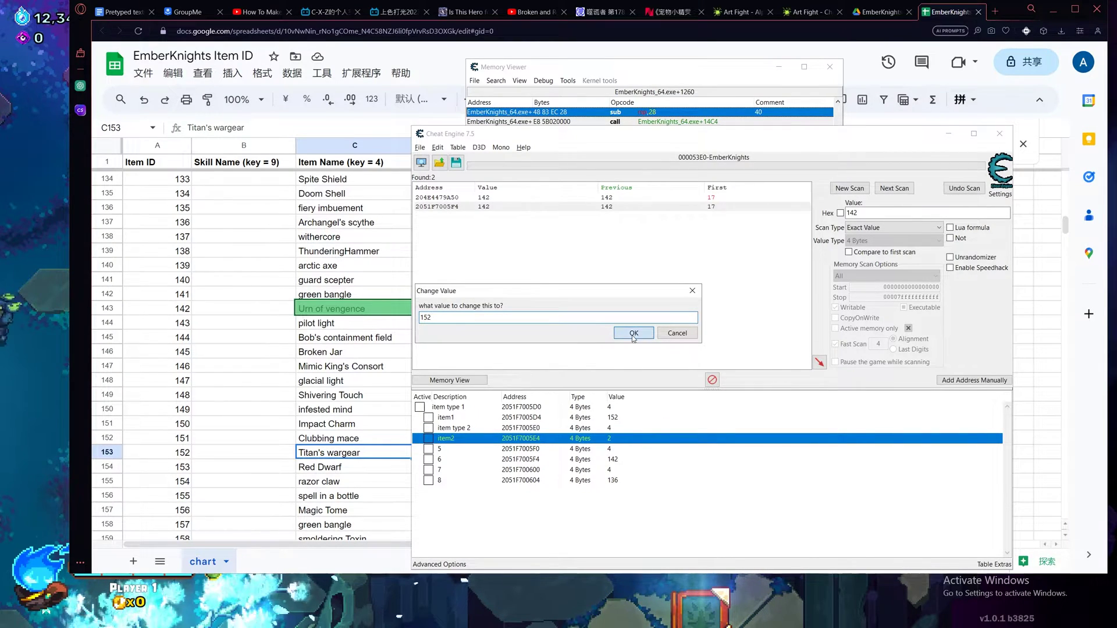
click(634, 332)
Set the values of records 6 and 8 in the address list to 152, leaving record 5 as it is
double_click(611, 450)
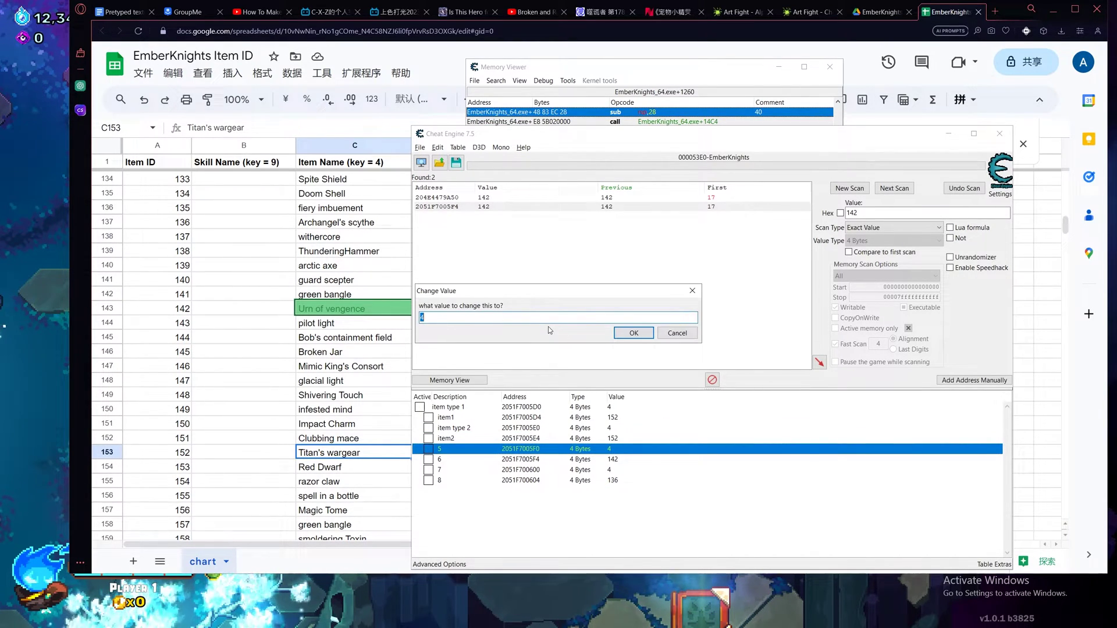
click(676, 333)
double_click(612, 459)
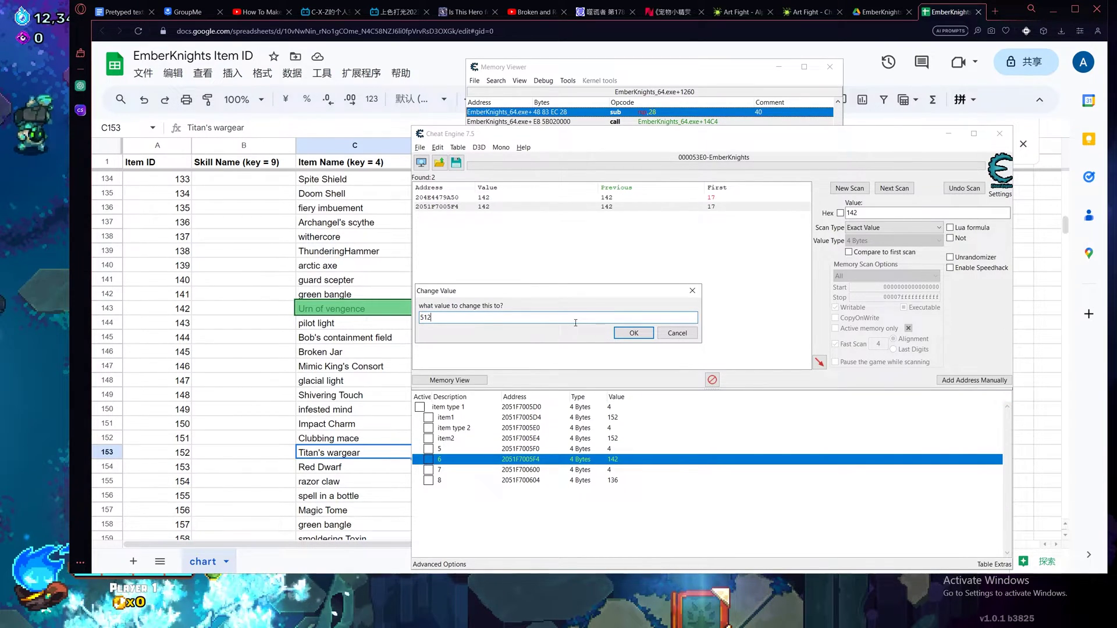
click(633, 332)
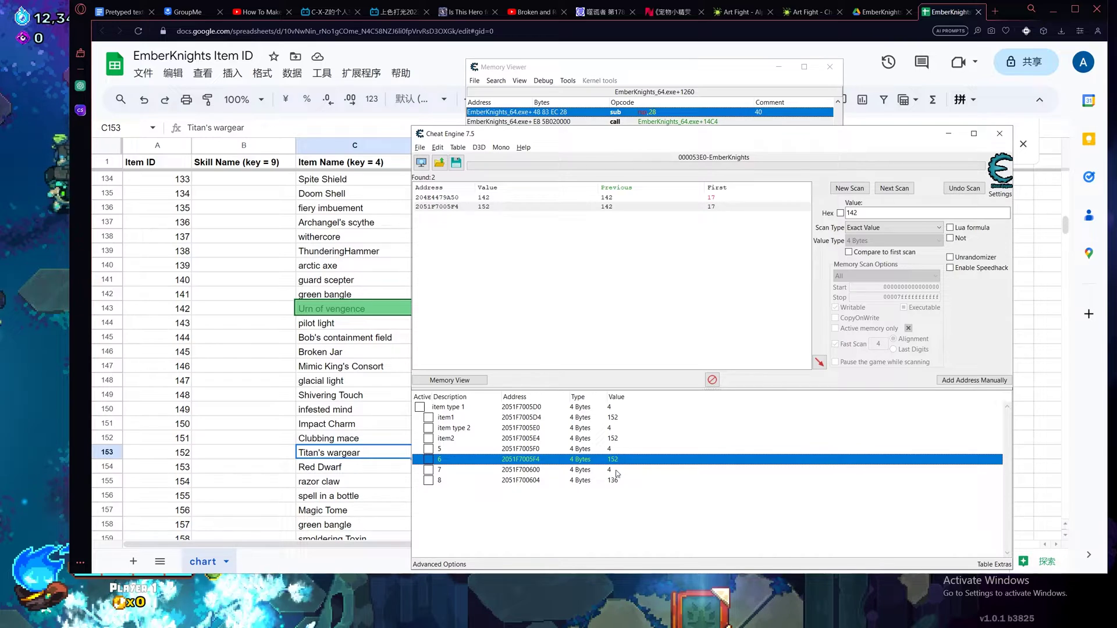
double_click(613, 481)
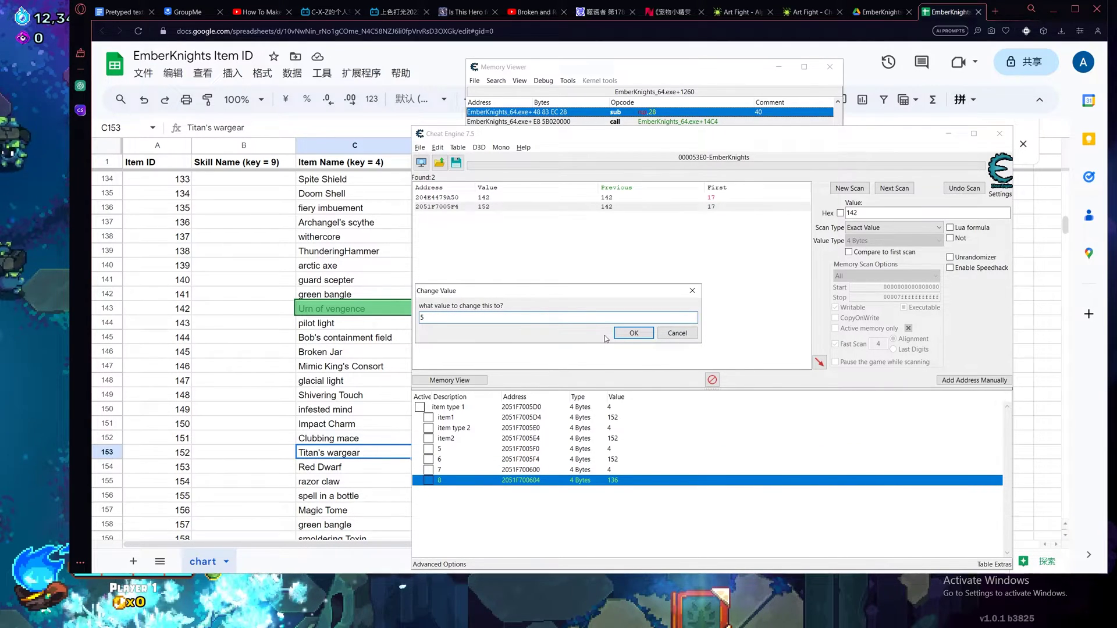
click(636, 333)
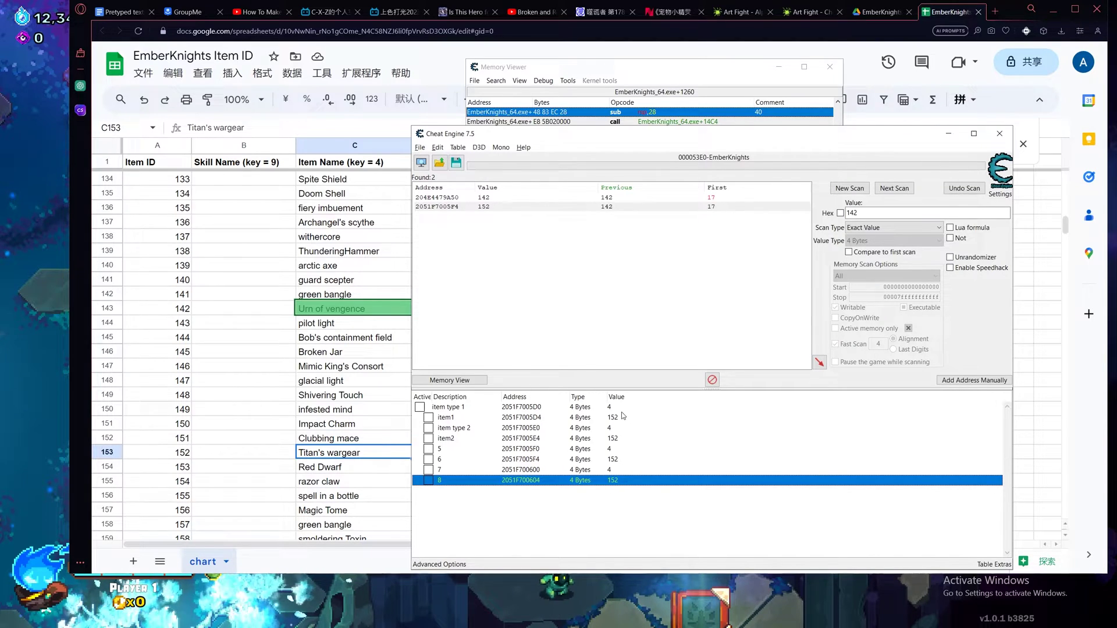
Move item1 back into the group directly beneath item type 1 and freeze the whole group of records
click(420, 408)
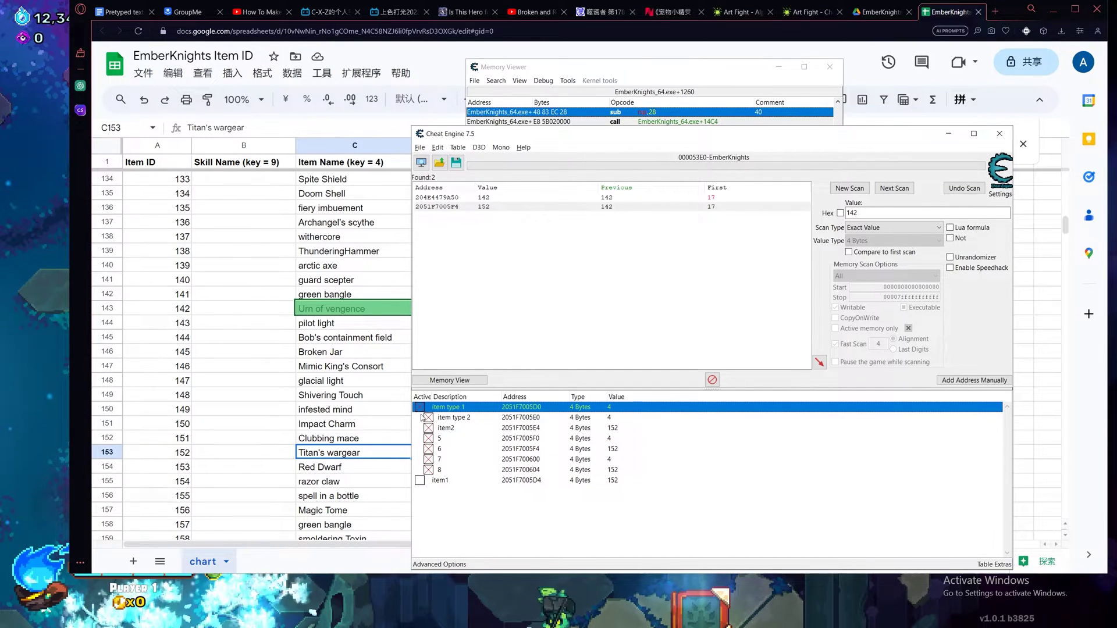
drag(438, 480, 458, 425)
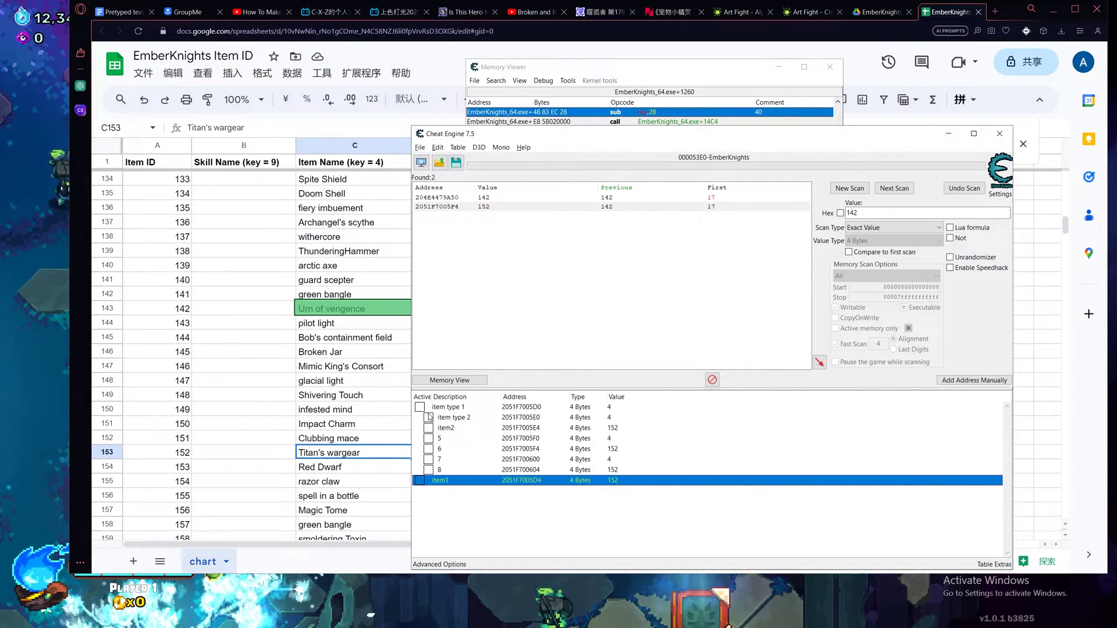
drag(459, 464, 479, 417)
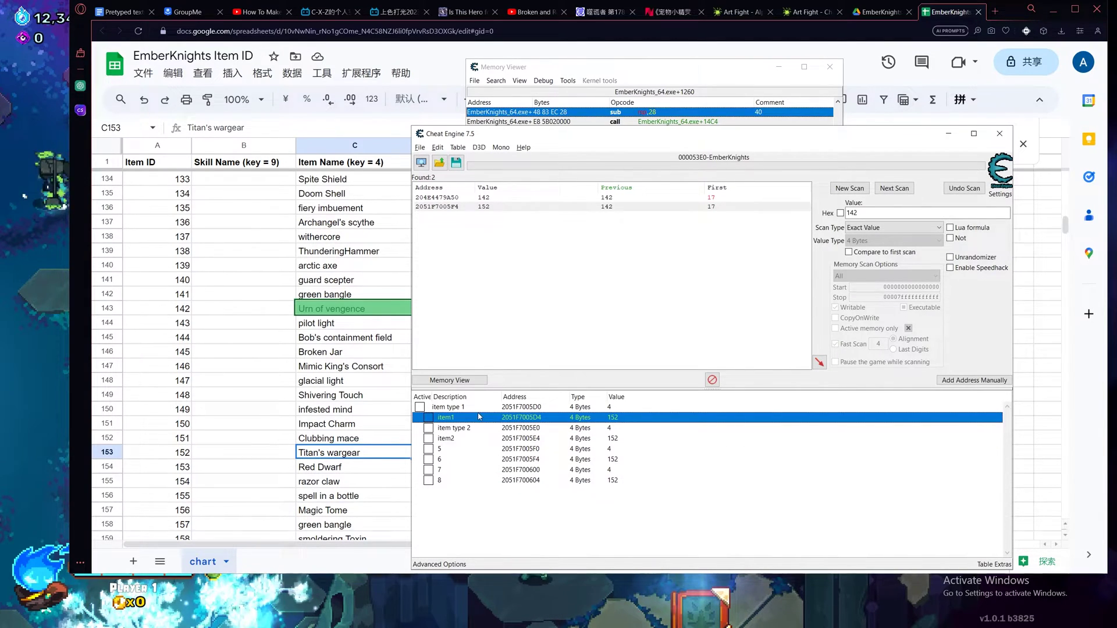
click(420, 406)
click(461, 440)
click(469, 428)
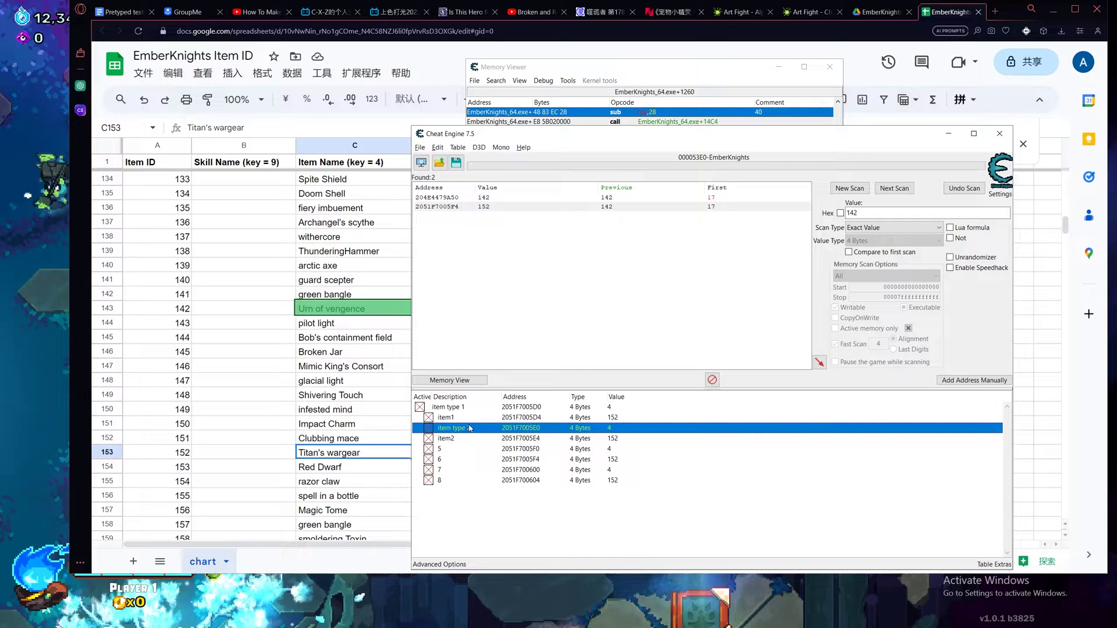
Switch to Ember Knights, return to the main menu and rejoin the game as Player 1 to reload the shop
key(alt+Tab)
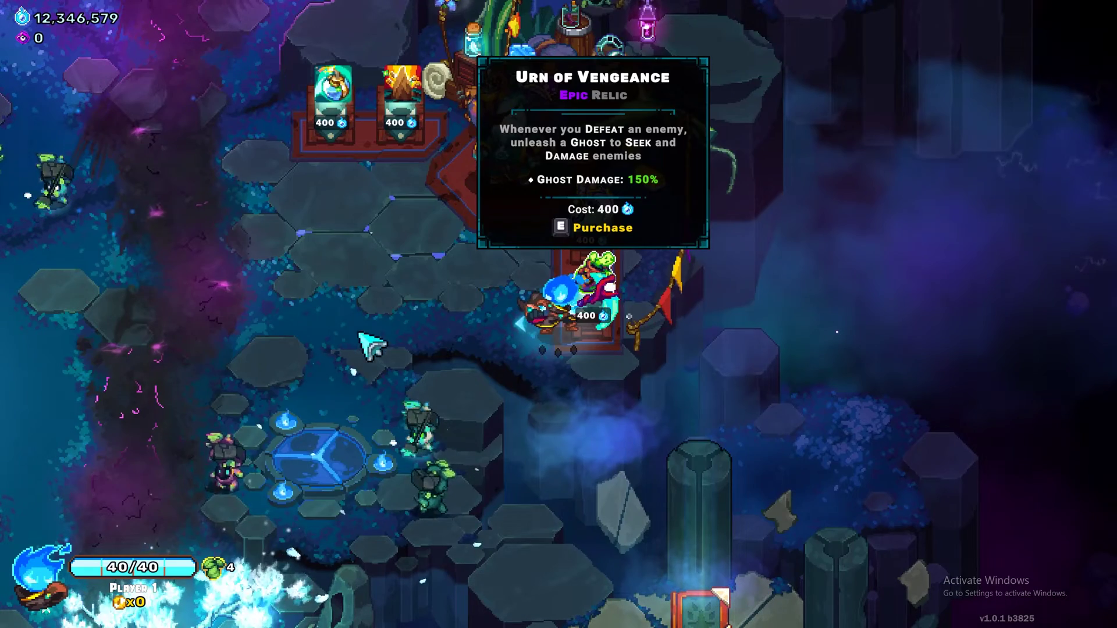
key(Escape)
click(557, 348)
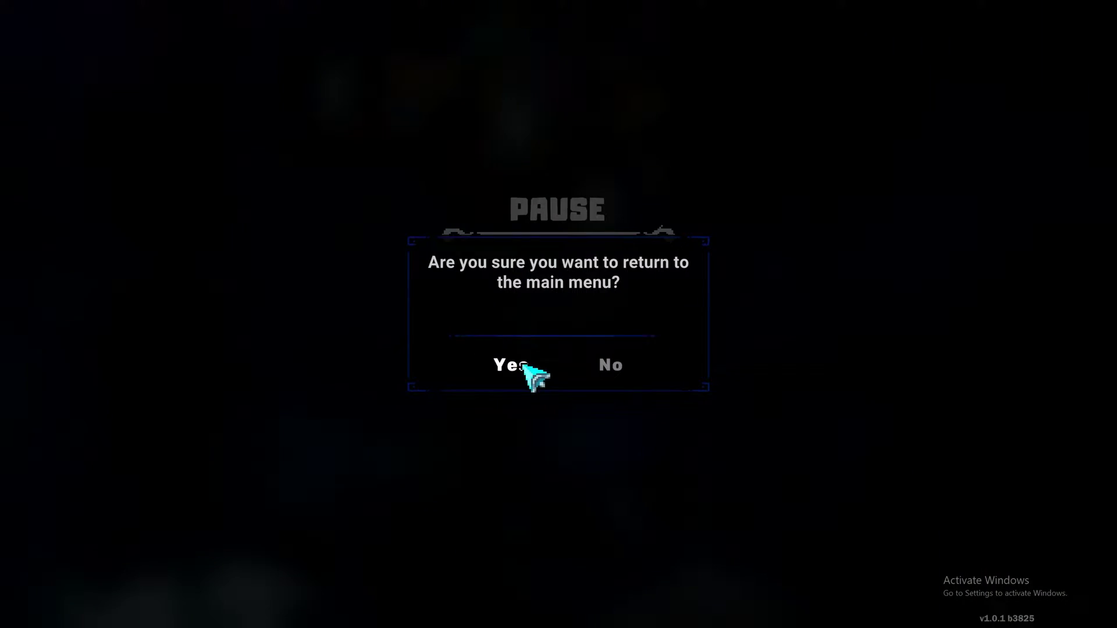
click(517, 362)
click(73, 368)
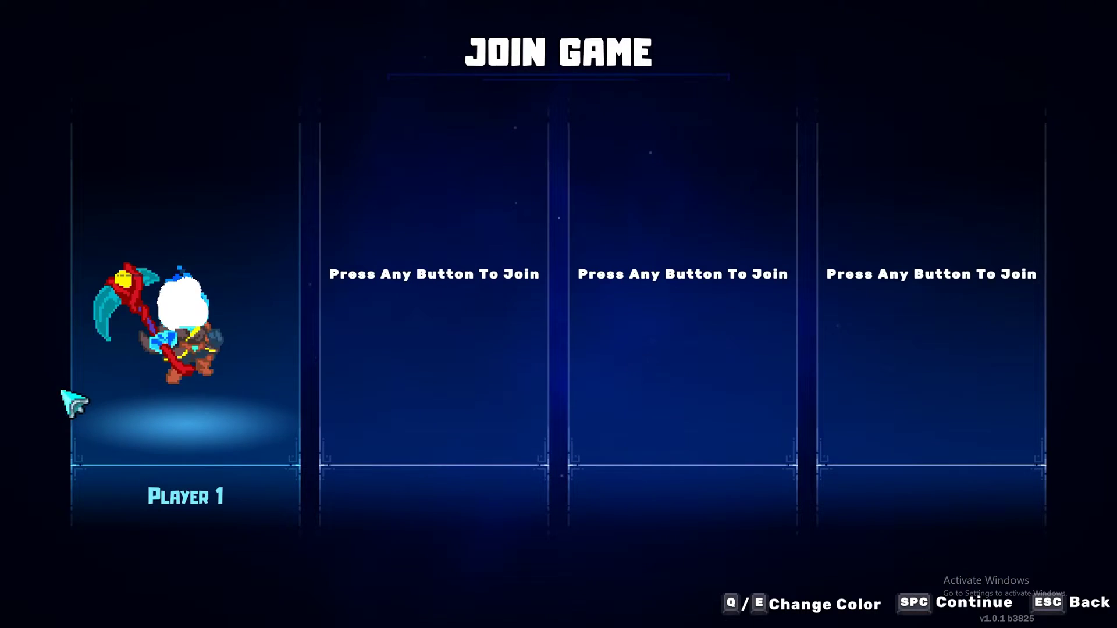
key(space)
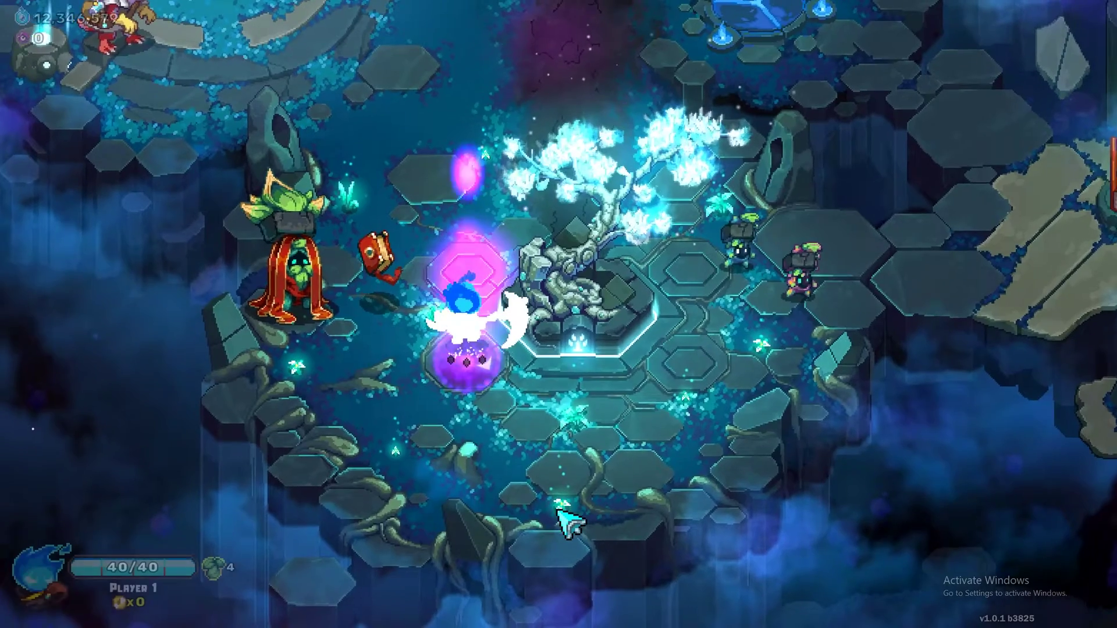
Walk the character from the spawn tree to the merchant's stall to see the items on display
key(w)
key(d)
key(space)
key(w)
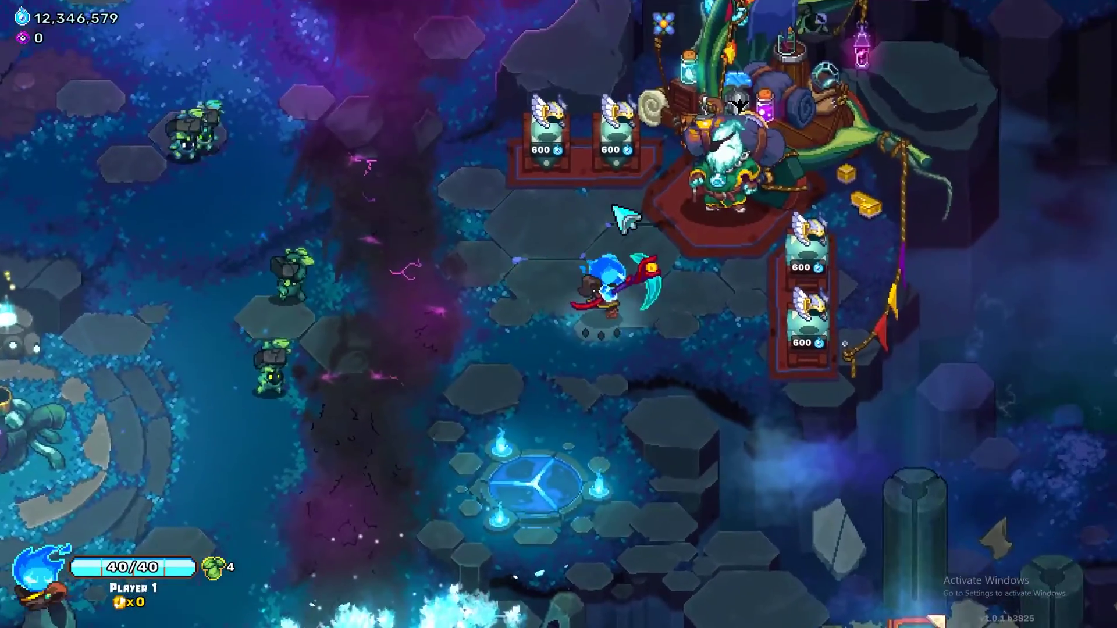
key(a)
key(d)
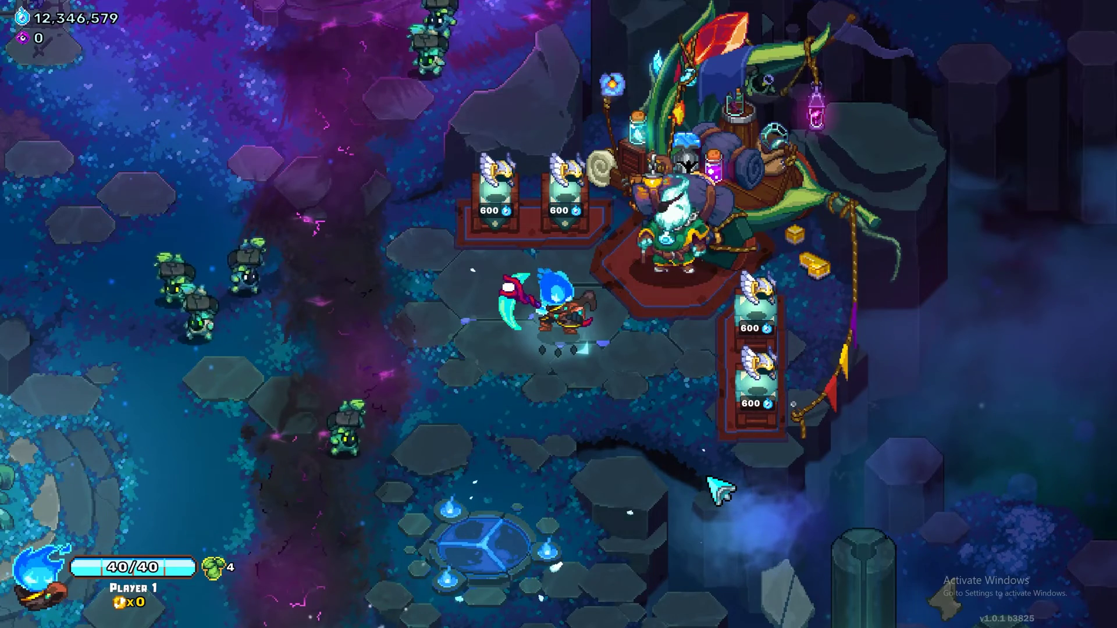
Switch to Cheat Engine, check the item type 1 address in the Memory Viewer and close the Memory Viewer
key(alt+Tab)
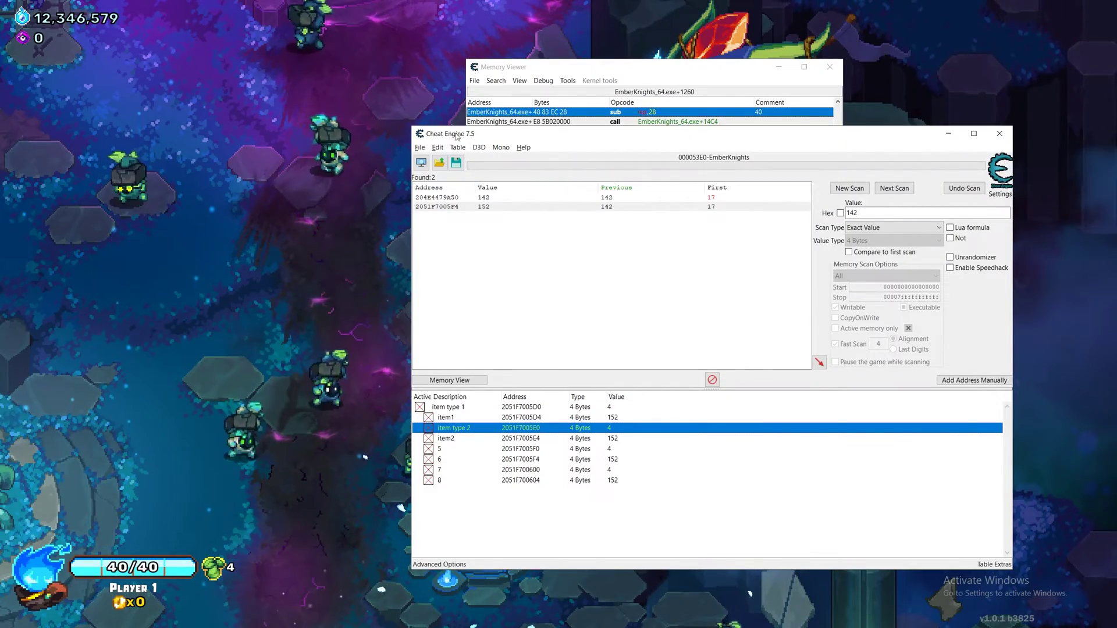
drag(469, 134, 464, 130)
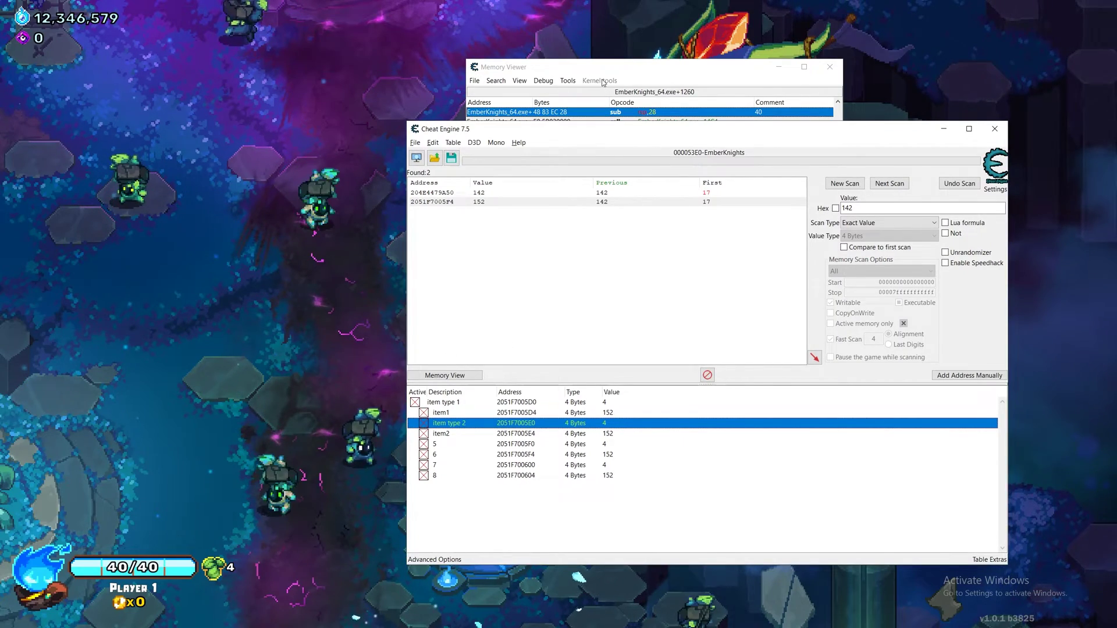
drag(596, 67, 531, 71)
right_click(594, 278)
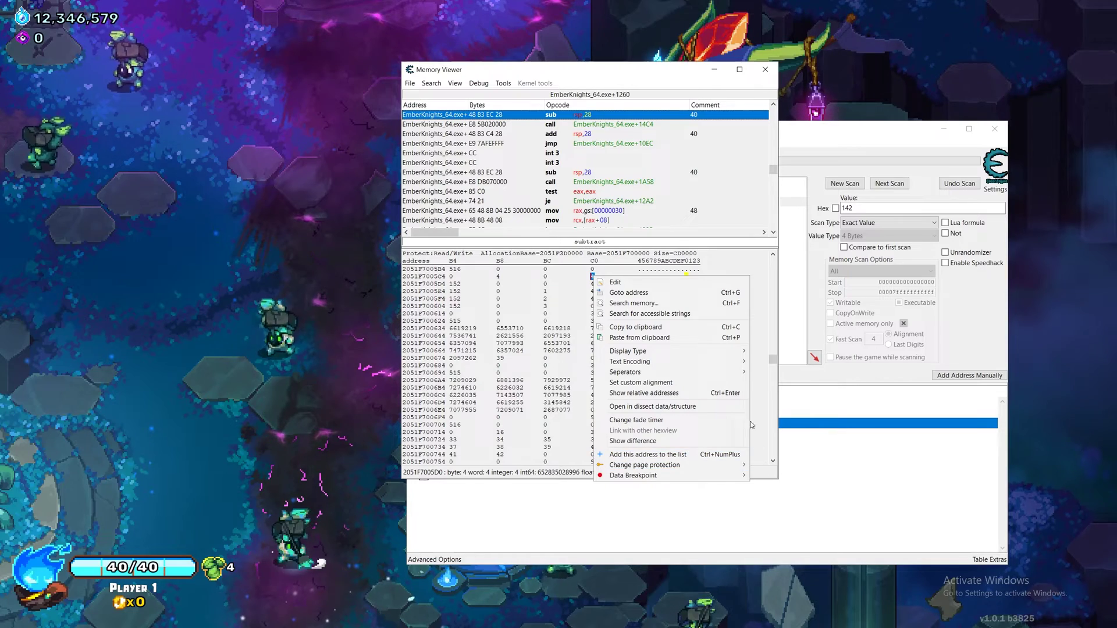
click(852, 463)
click(512, 403)
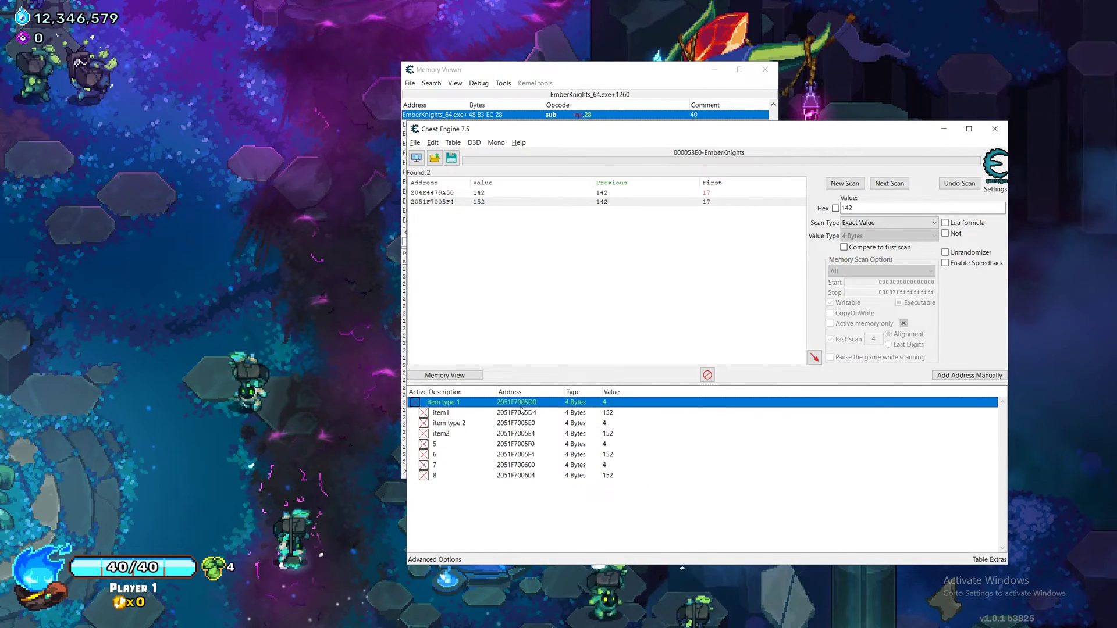
click(644, 74)
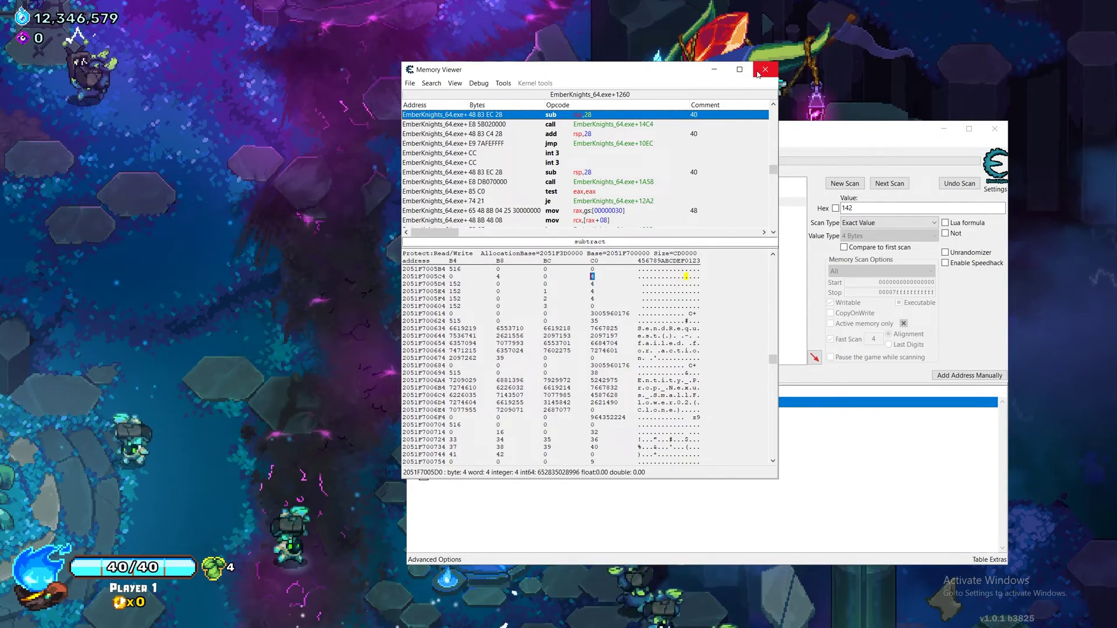
click(764, 70)
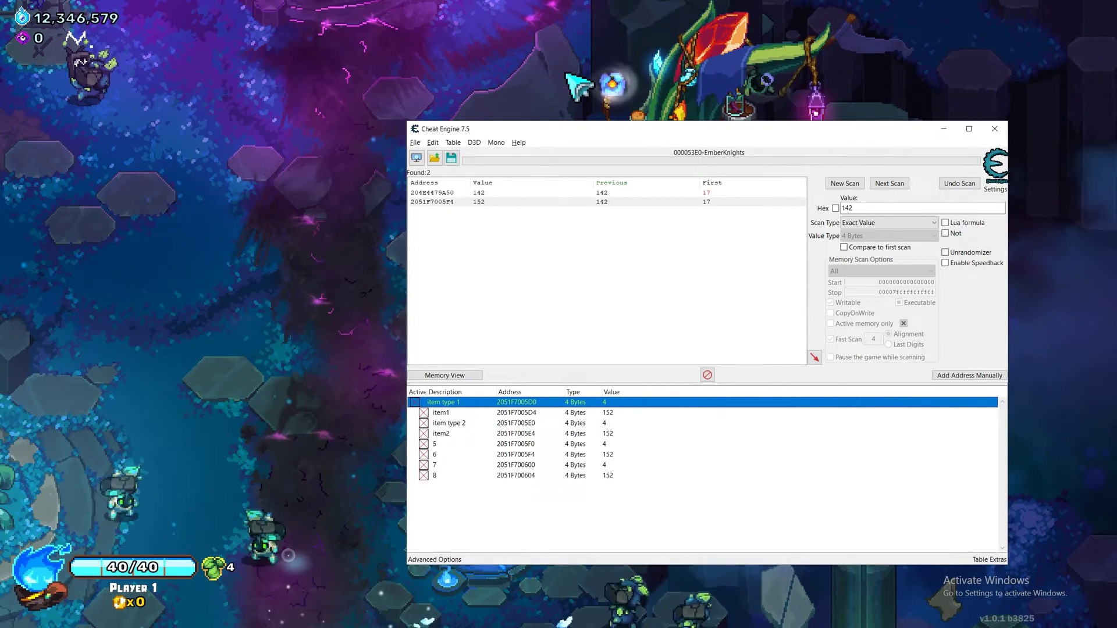
Switch back to Ember Knights and inspect the descriptions of the items on both of the merchant's display stands
click(579, 86)
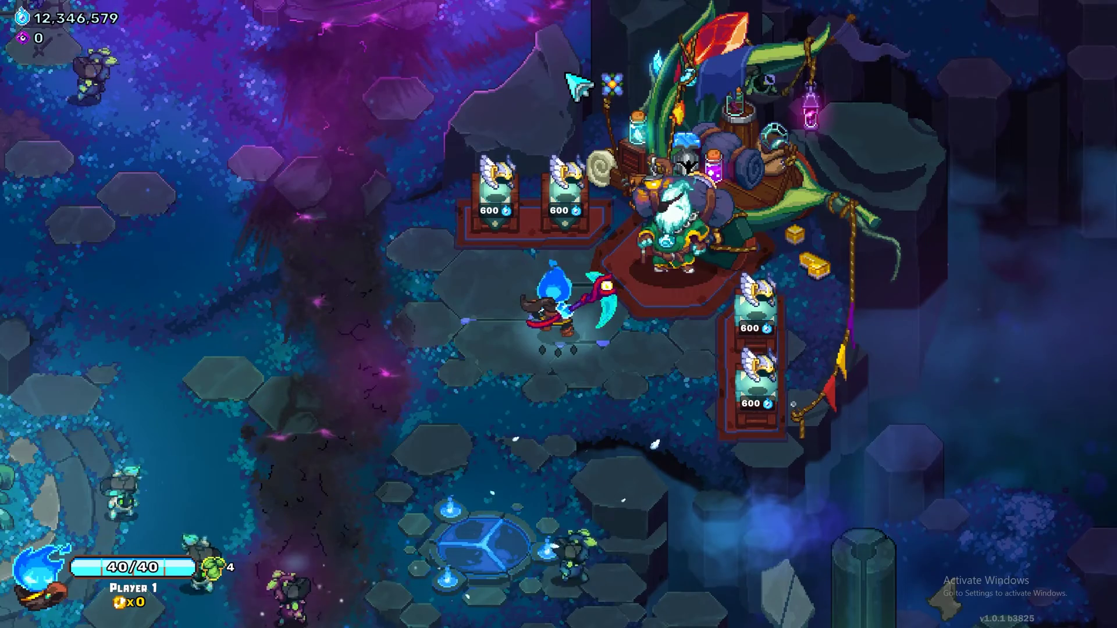
key(w)
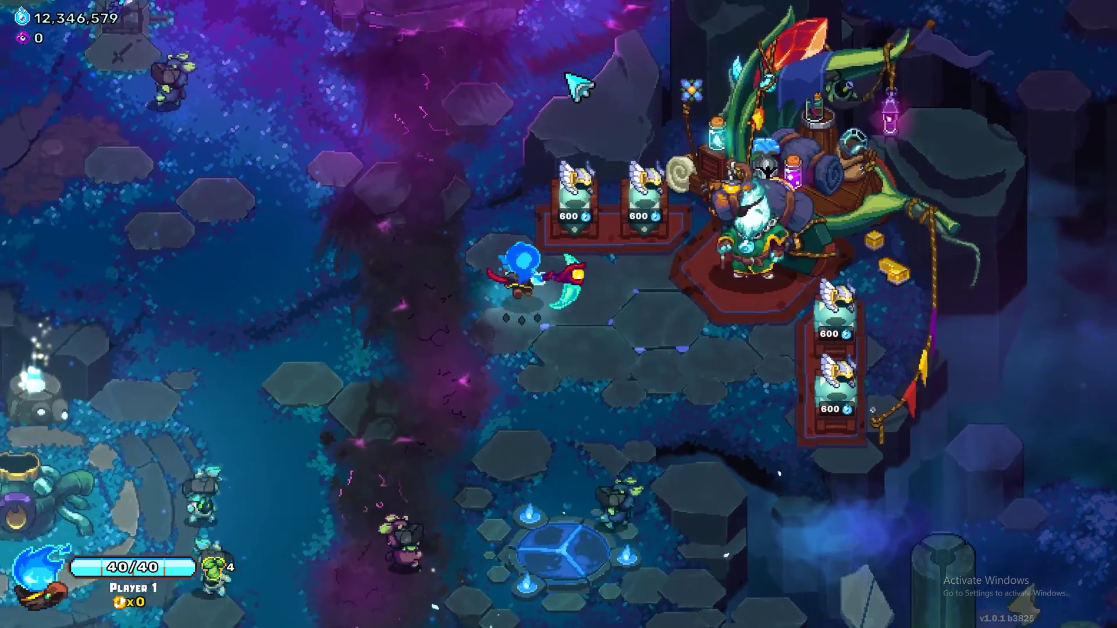
key(d)
key(s)
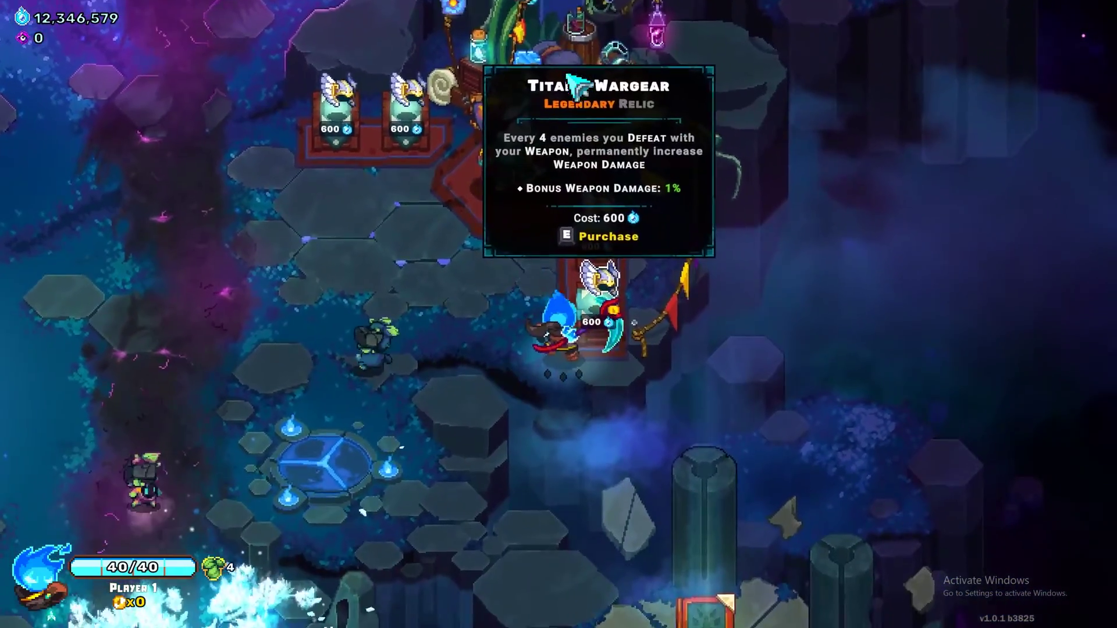
key(a)
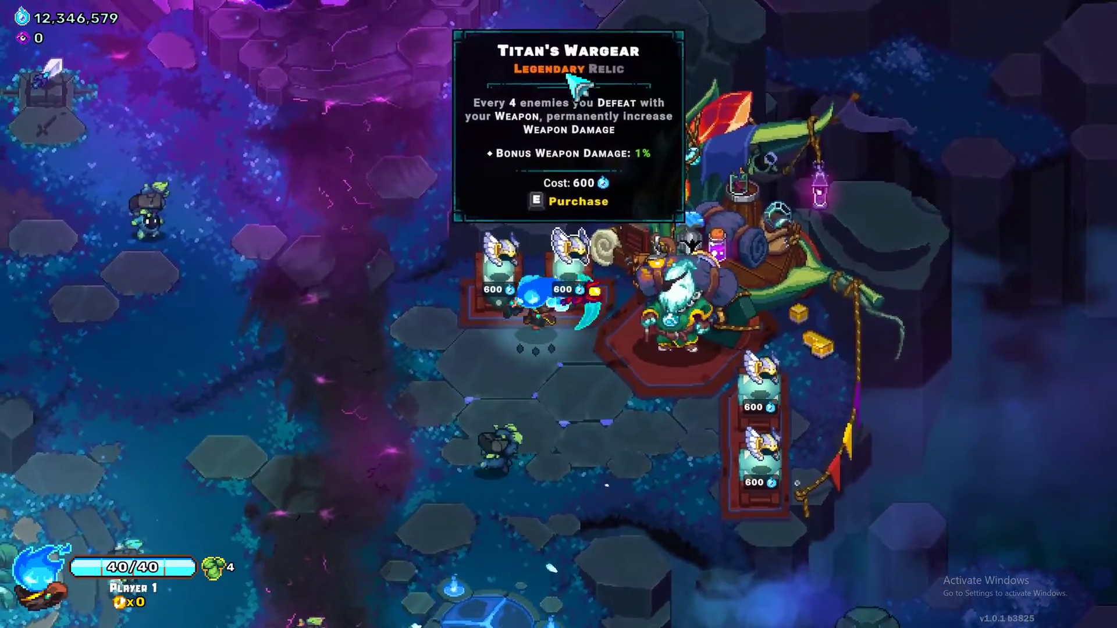
key(d)
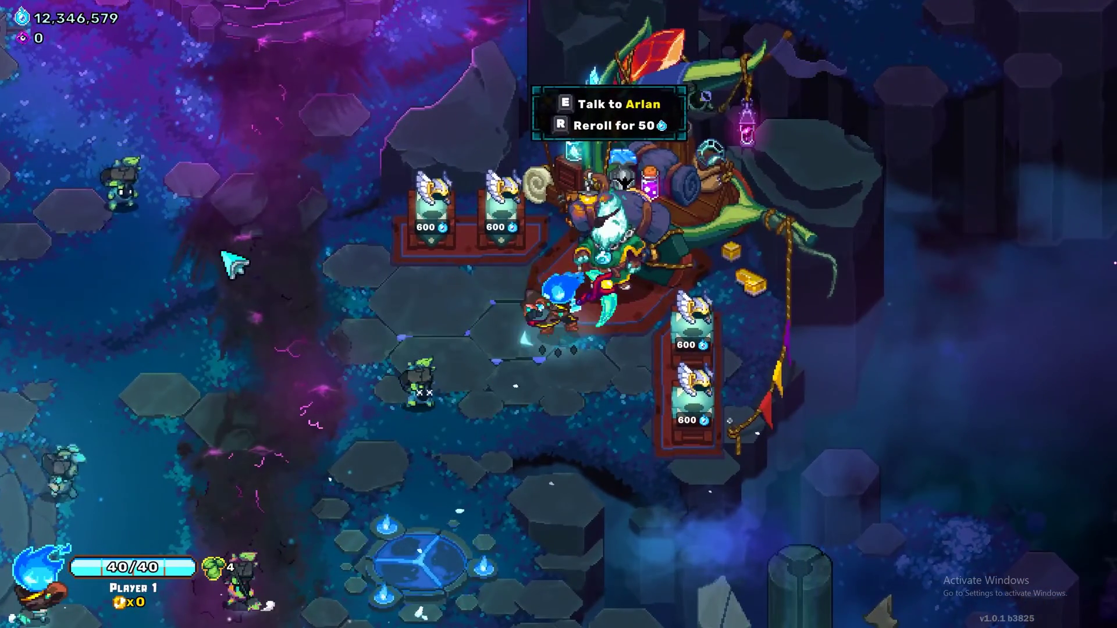
key(a)
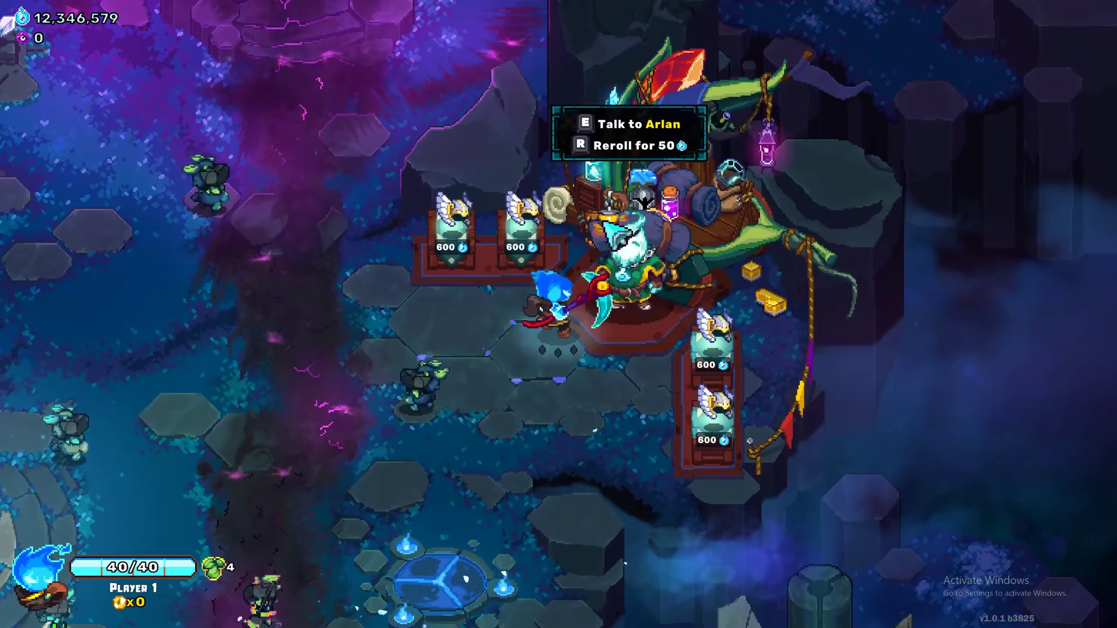